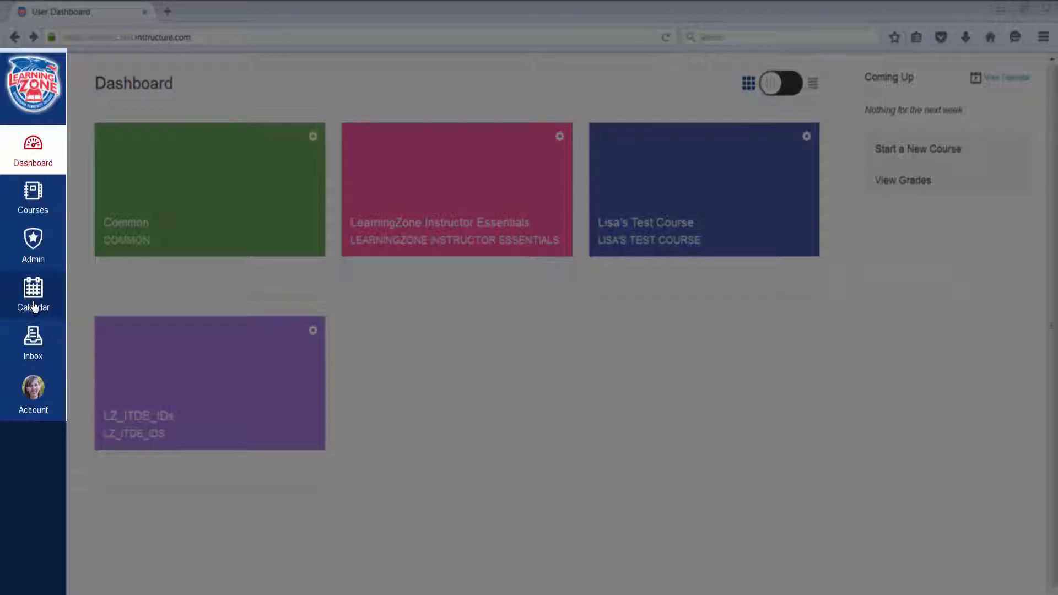
Open the calendar and hide the Common, LearningZone Instructor Essentials, test course and LZ_ITDE_IDs calendars
{"action": "left_click", "coordinate": [33, 307]}
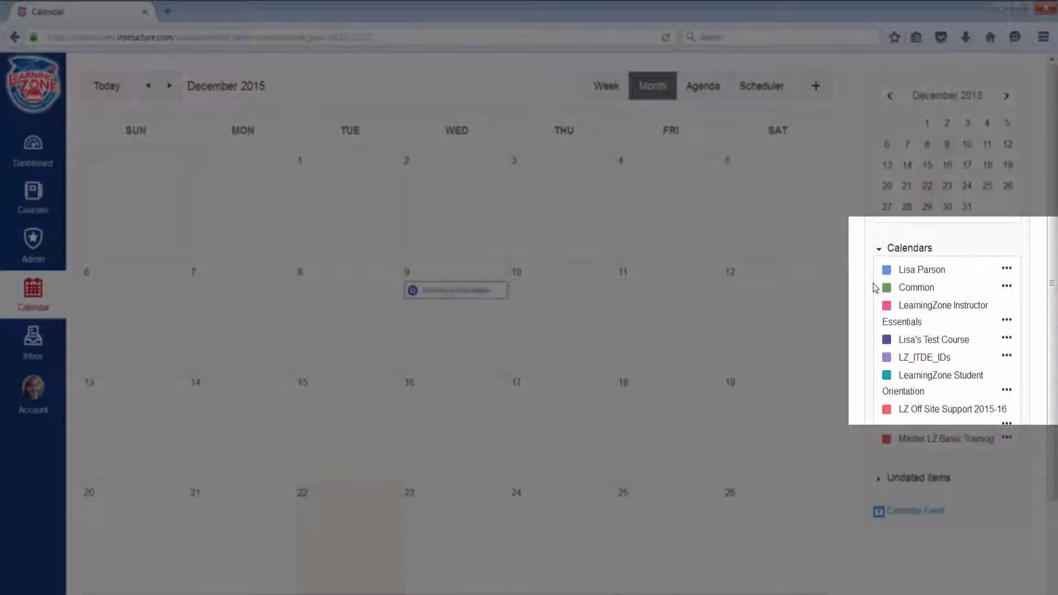
{"action": "left_click", "coordinate": [887, 288]}
{"action": "left_click", "coordinate": [886, 306]}
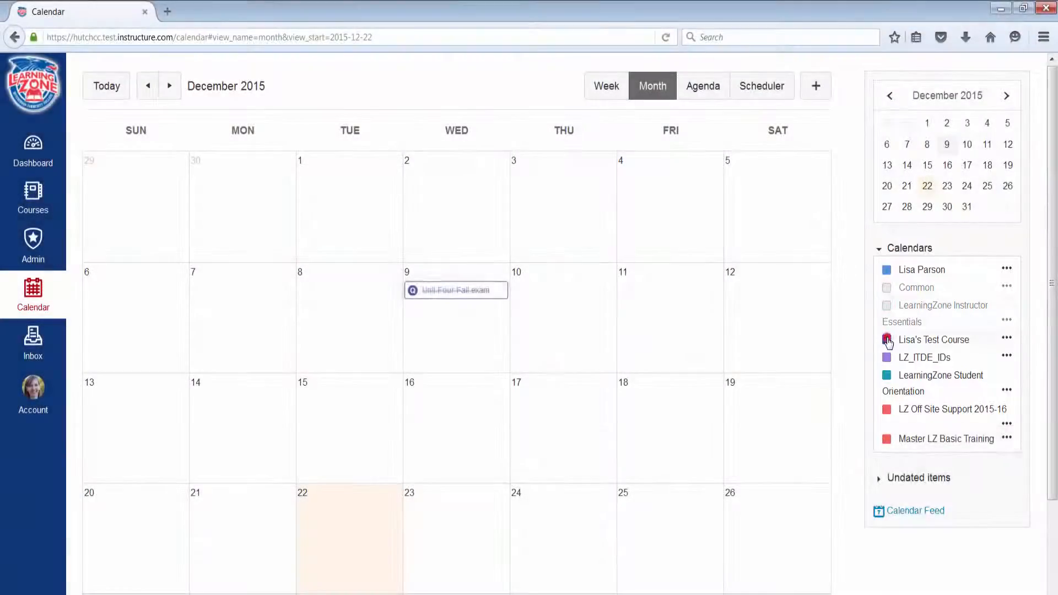
{"action": "left_click", "coordinate": [887, 340]}
{"action": "left_click", "coordinate": [887, 358]}
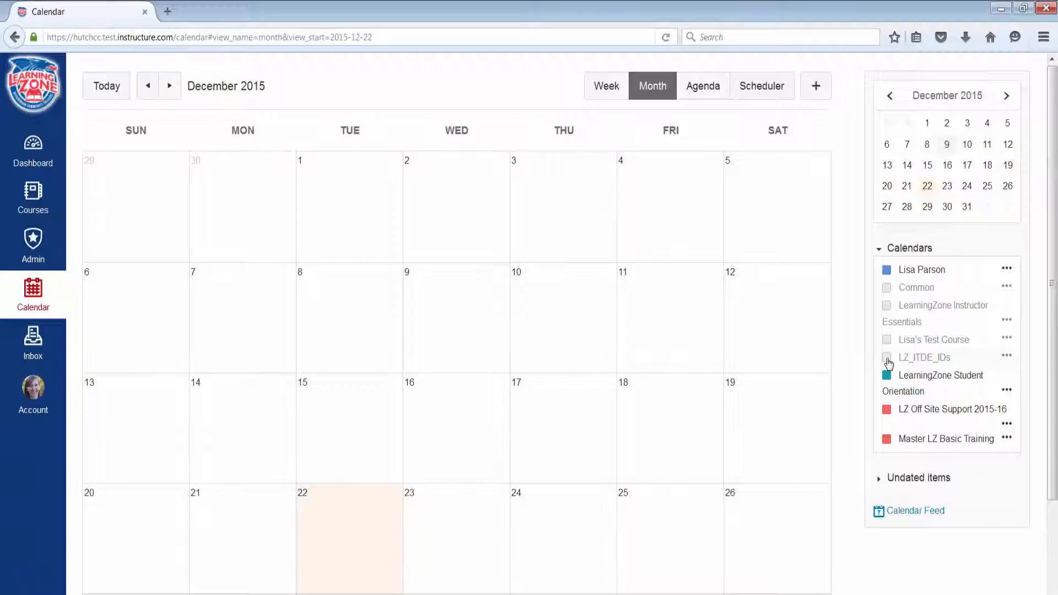
Show the hidden LZ_ITDE_IDs, test course, LearningZone Instructor Essentials and Common calendars again
{"action": "left_click", "coordinate": [887, 358]}
{"action": "left_click", "coordinate": [887, 339]}
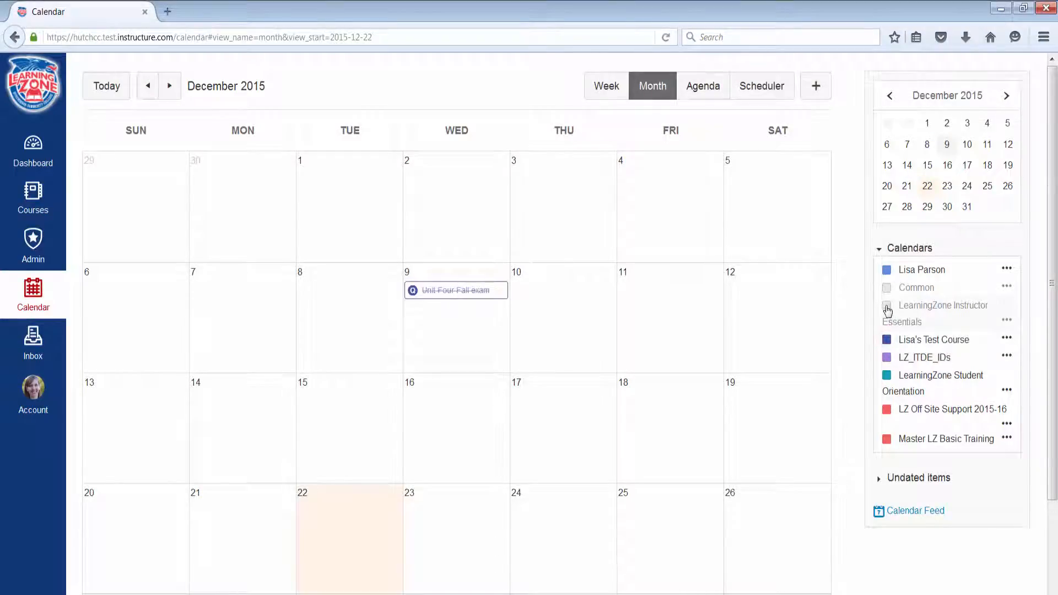
{"action": "left_click", "coordinate": [887, 305]}
{"action": "left_click", "coordinate": [888, 289]}
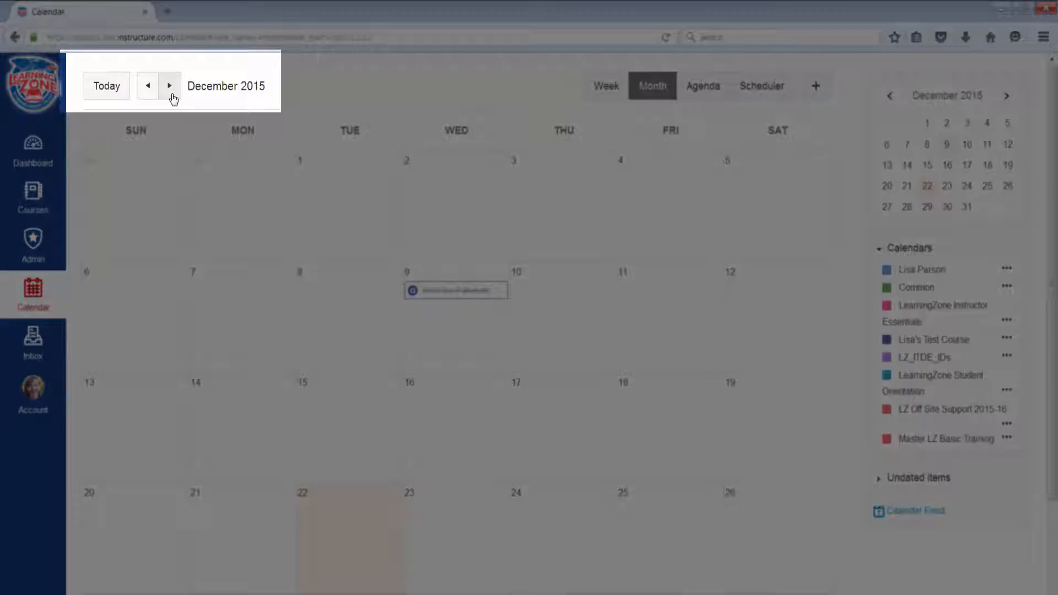
Browse the month view forward to March 2016 and return to today's month
{"action": "left_click", "coordinate": [172, 94]}
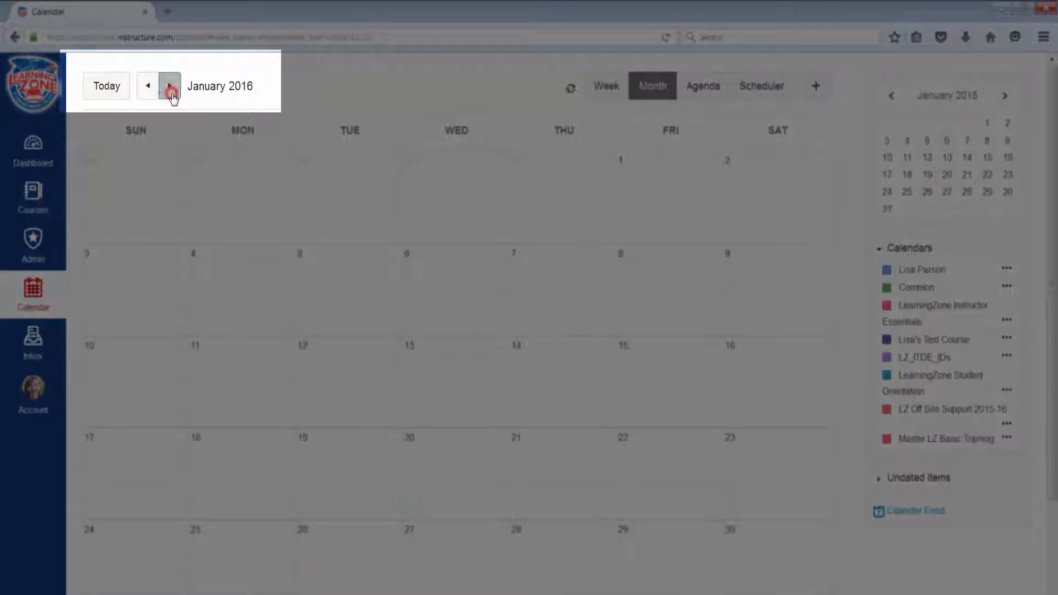
{"action": "left_click", "coordinate": [172, 94]}
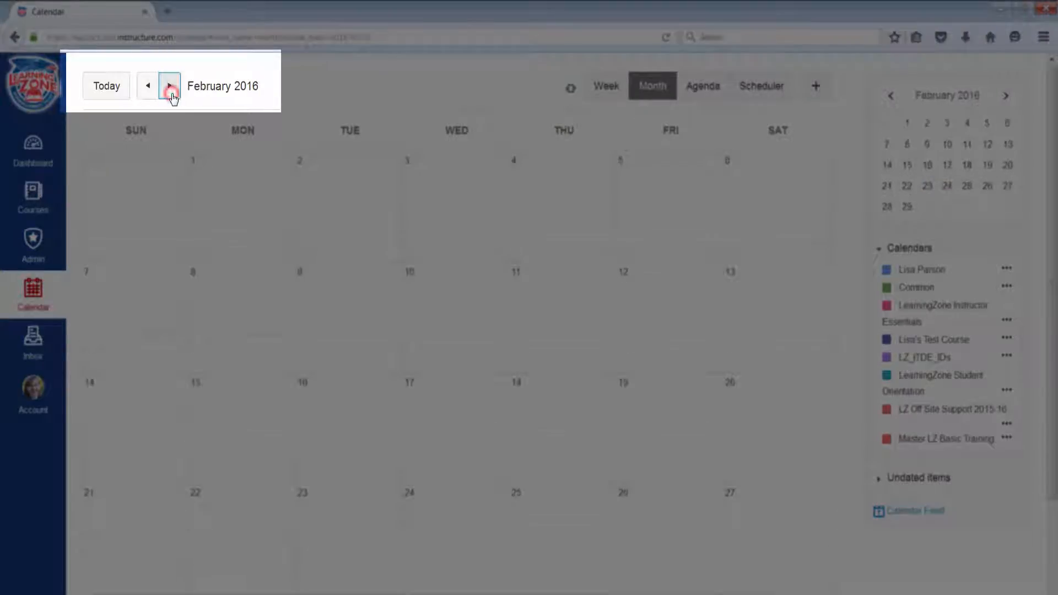
{"action": "left_click", "coordinate": [172, 95]}
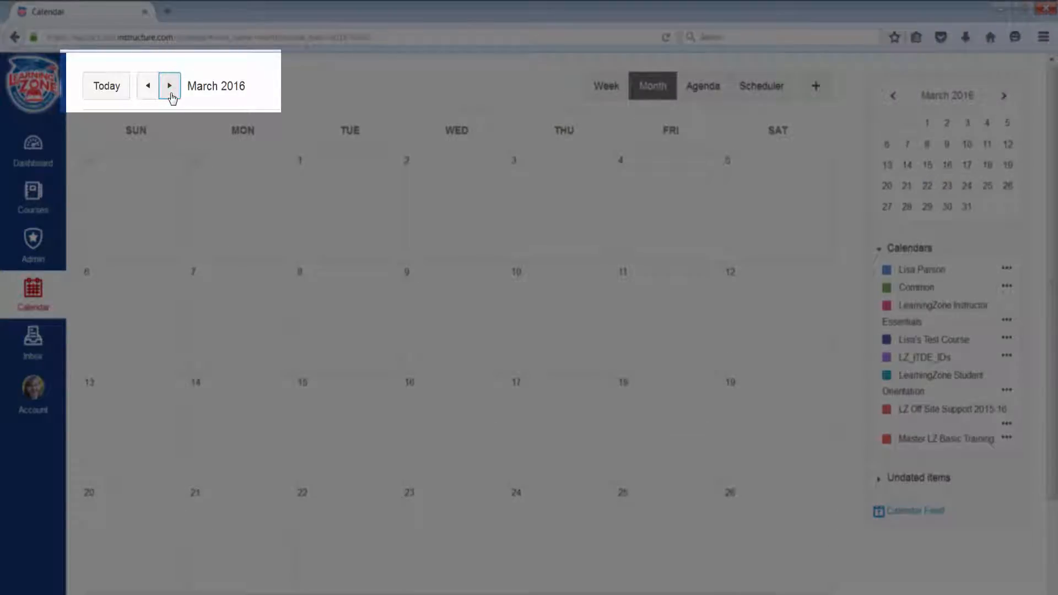
{"action": "left_click", "coordinate": [108, 95]}
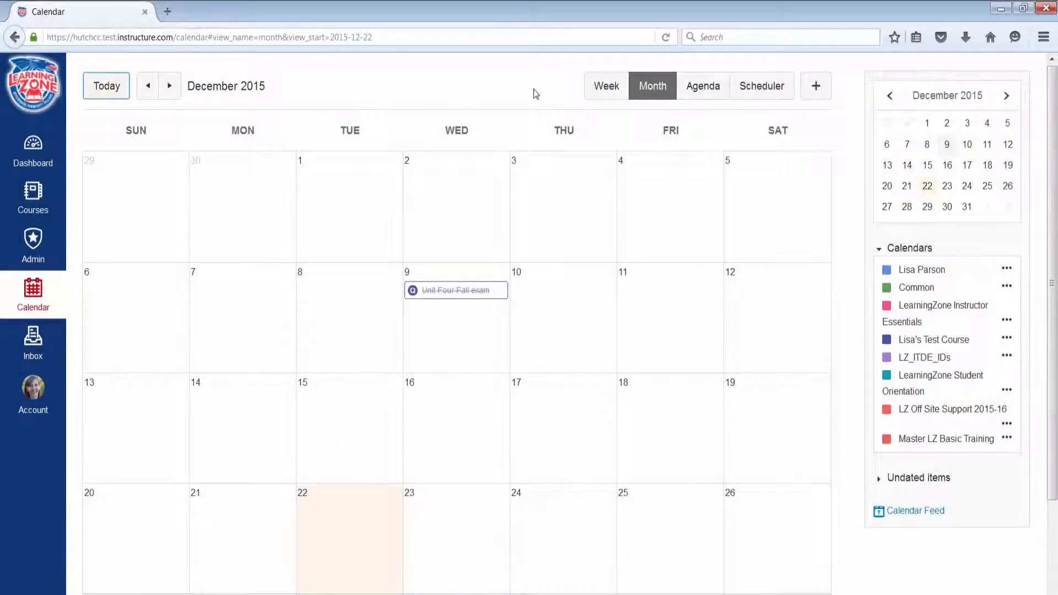
Switch to the week view, browse back to Nov 22 — 28, 2015, and return to the current week
{"action": "left_click", "coordinate": [599, 91]}
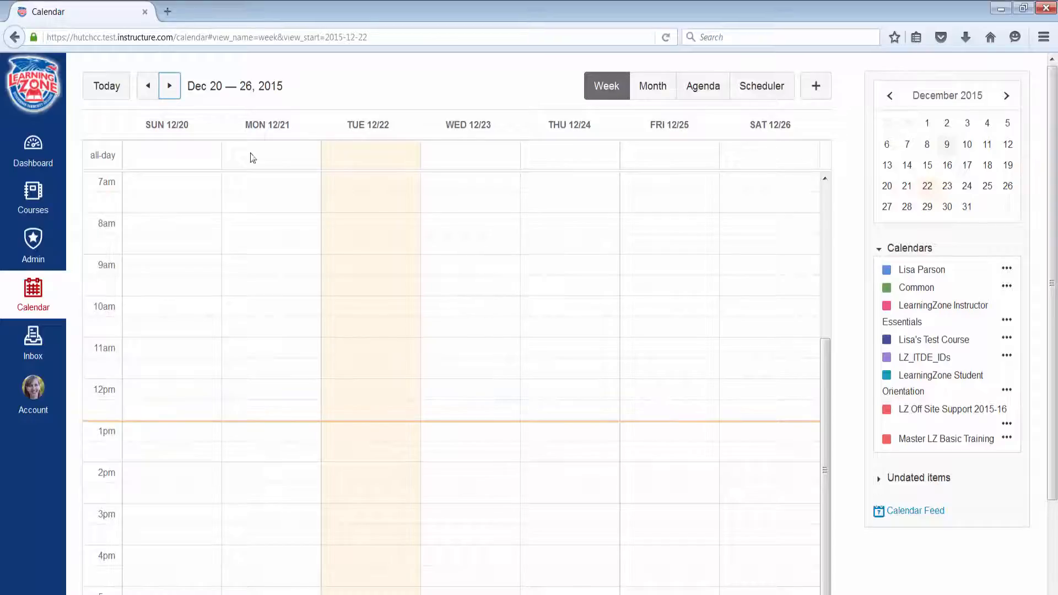
{"action": "left_click", "coordinate": [149, 95]}
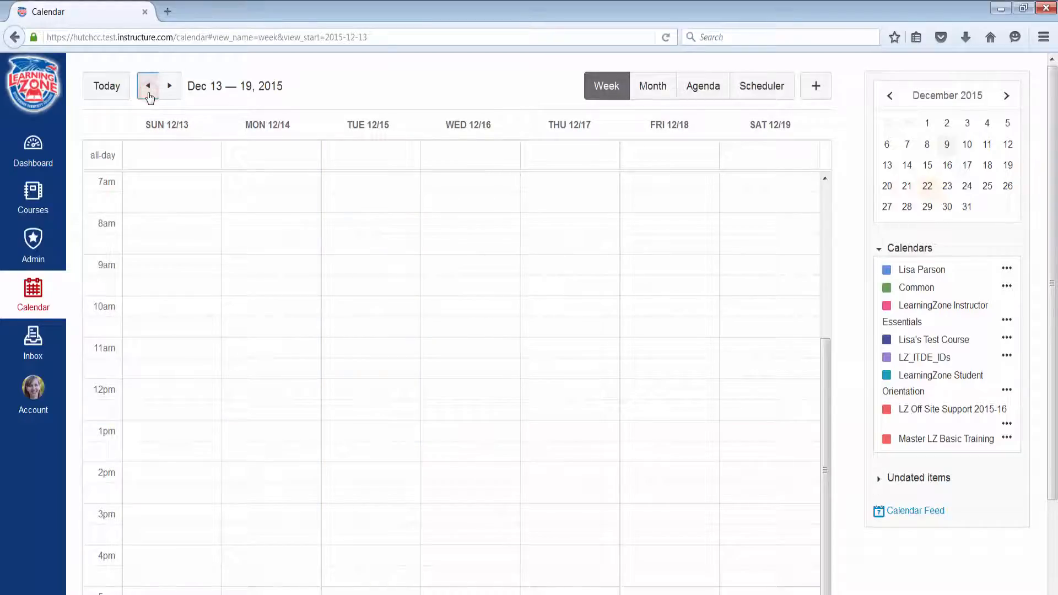
{"action": "left_click", "coordinate": [149, 95]}
{"action": "left_click", "coordinate": [148, 95]}
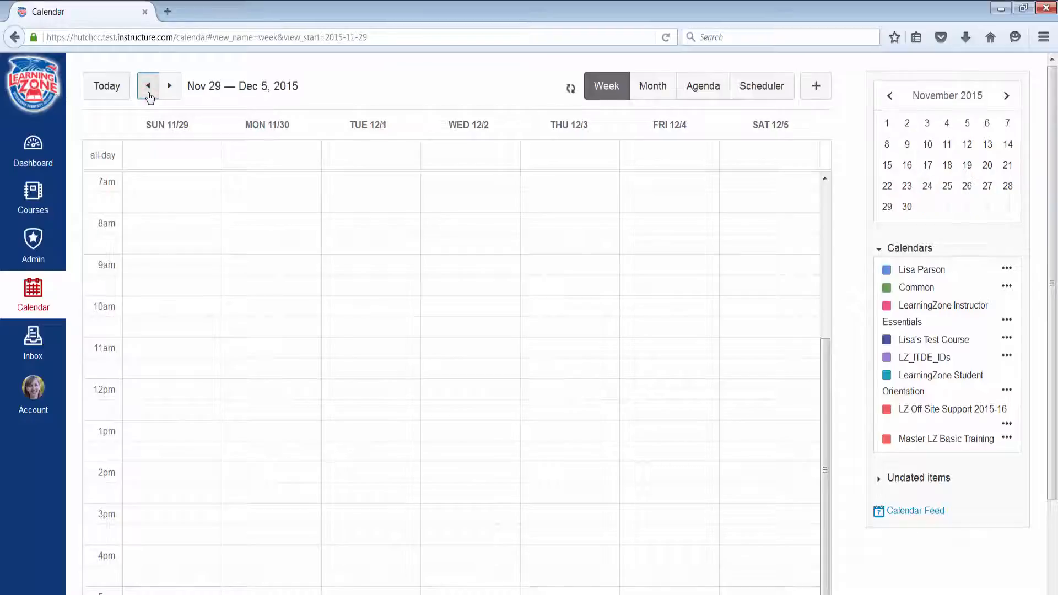
{"action": "left_click", "coordinate": [149, 95]}
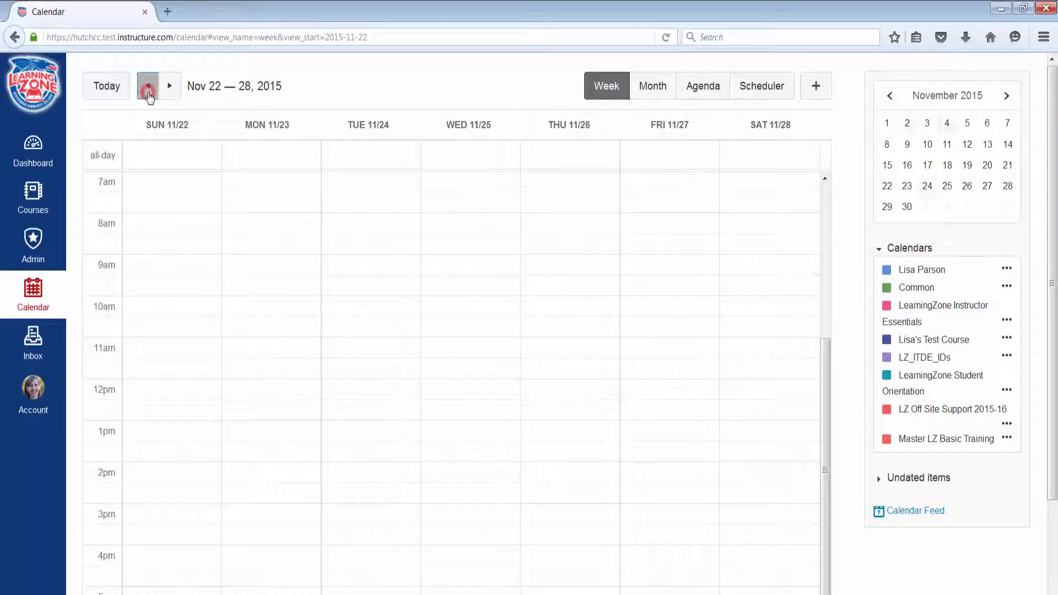
{"action": "left_click", "coordinate": [108, 88]}
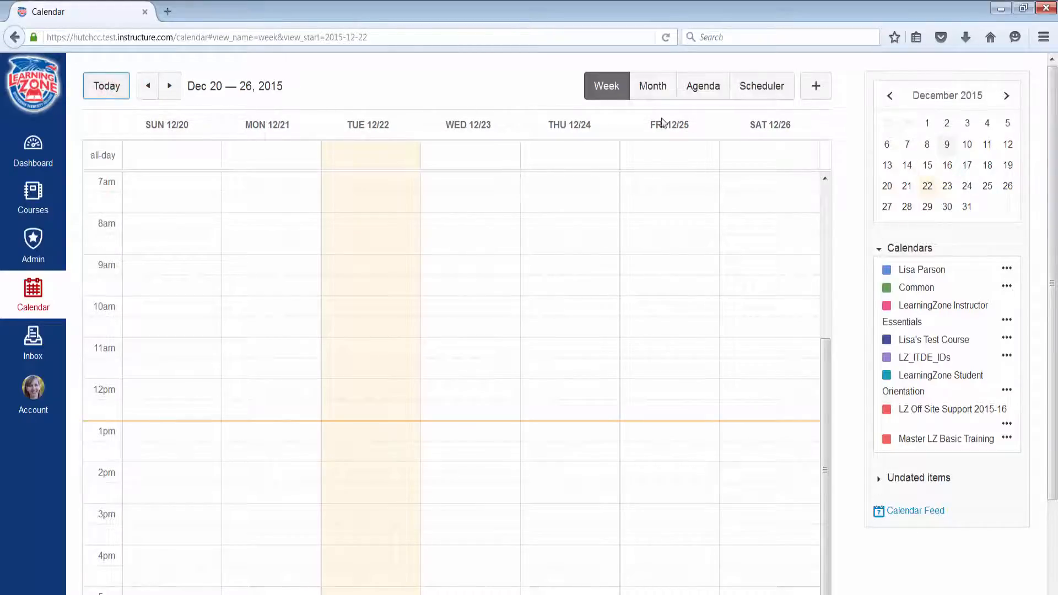
View the agenda from today's date, and from September 2015 by moving the month view back
{"action": "left_click", "coordinate": [701, 87]}
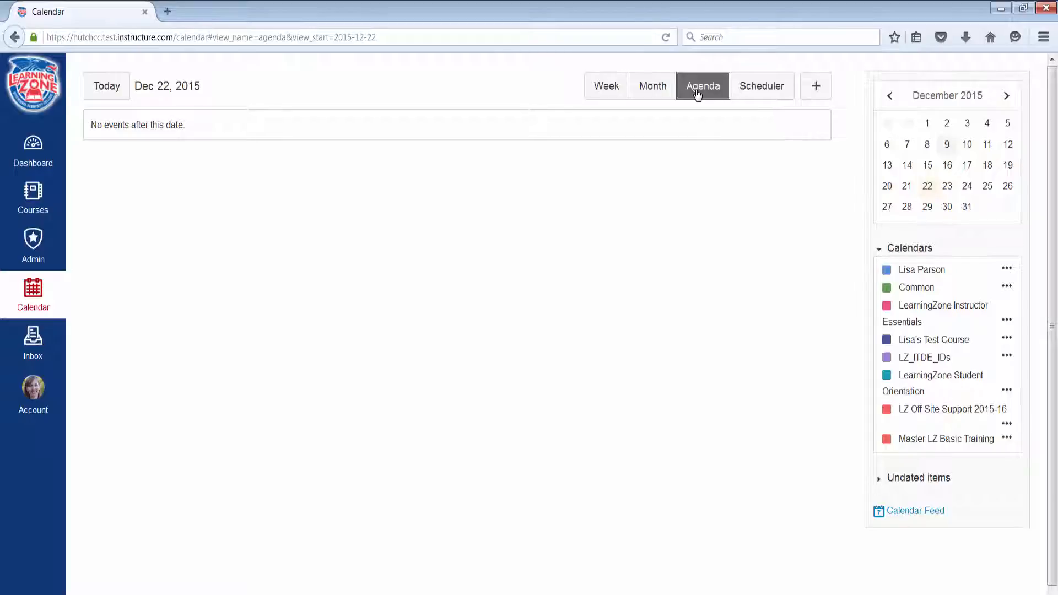
{"action": "left_click", "coordinate": [653, 91]}
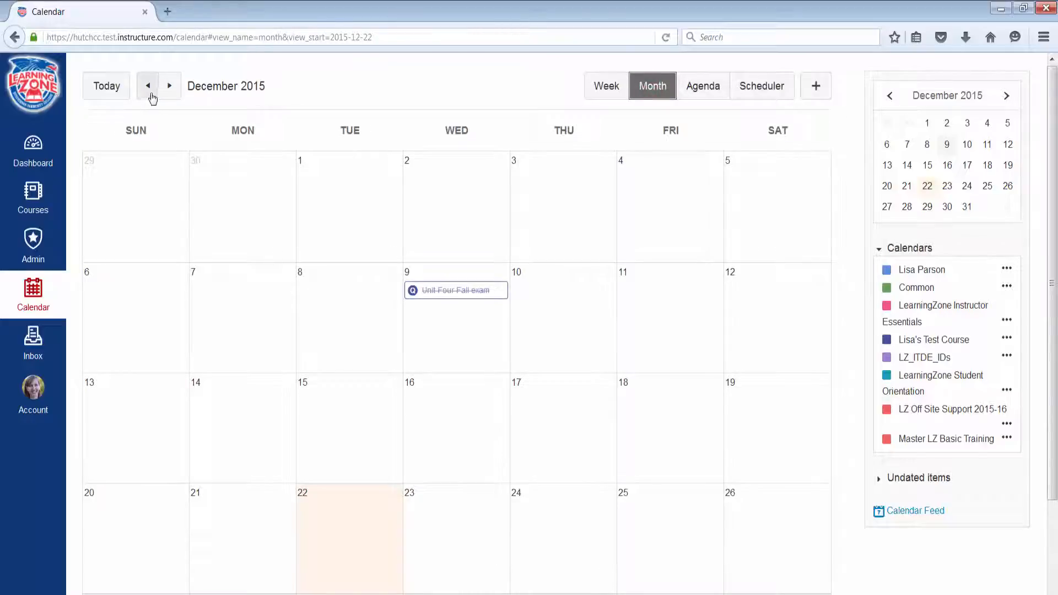
{"action": "left_click", "coordinate": [152, 95]}
{"action": "left_click", "coordinate": [151, 94]}
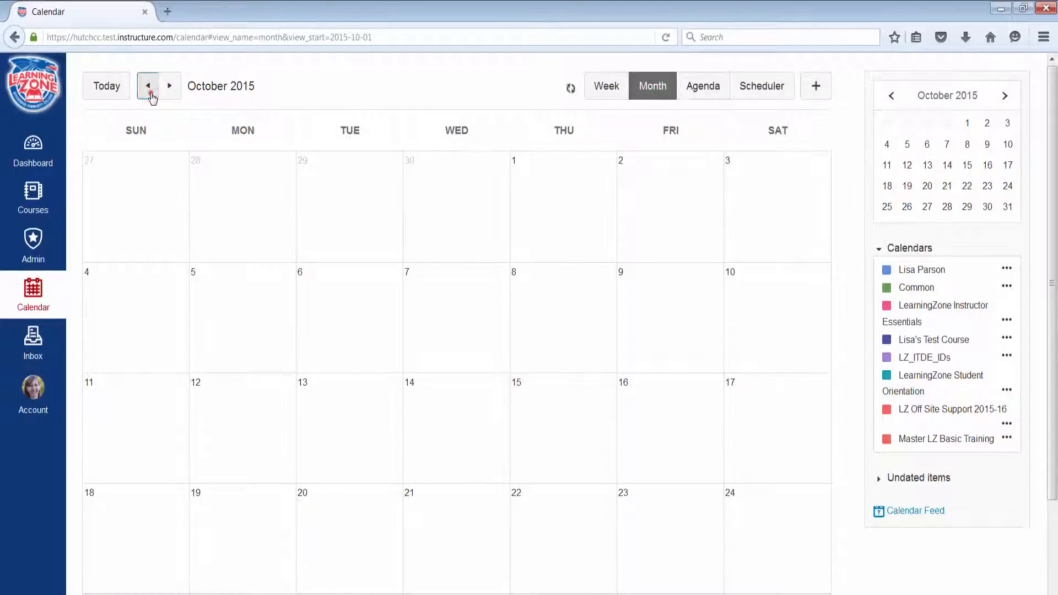
{"action": "left_click", "coordinate": [151, 95]}
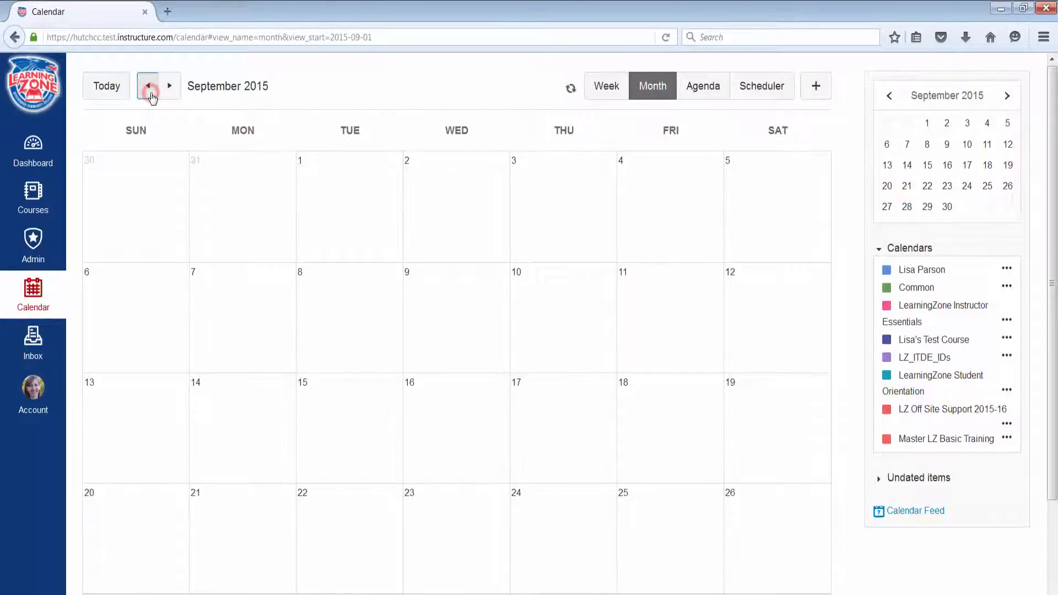
{"action": "left_click", "coordinate": [693, 94]}
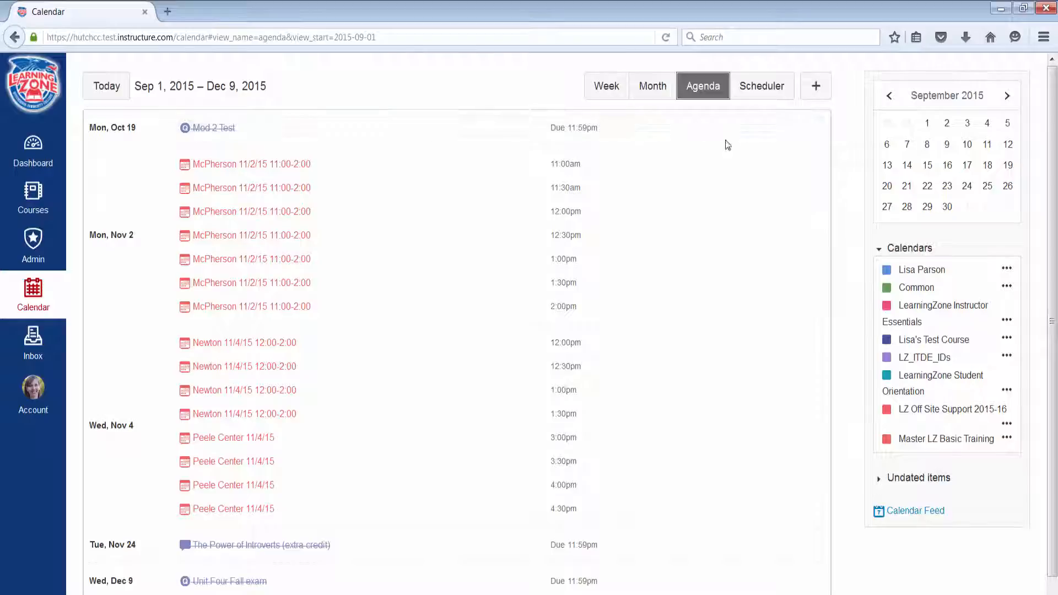
Create a new appointment group in the Scheduler and name it Research Paper Topic Approval
{"action": "left_click", "coordinate": [761, 91]}
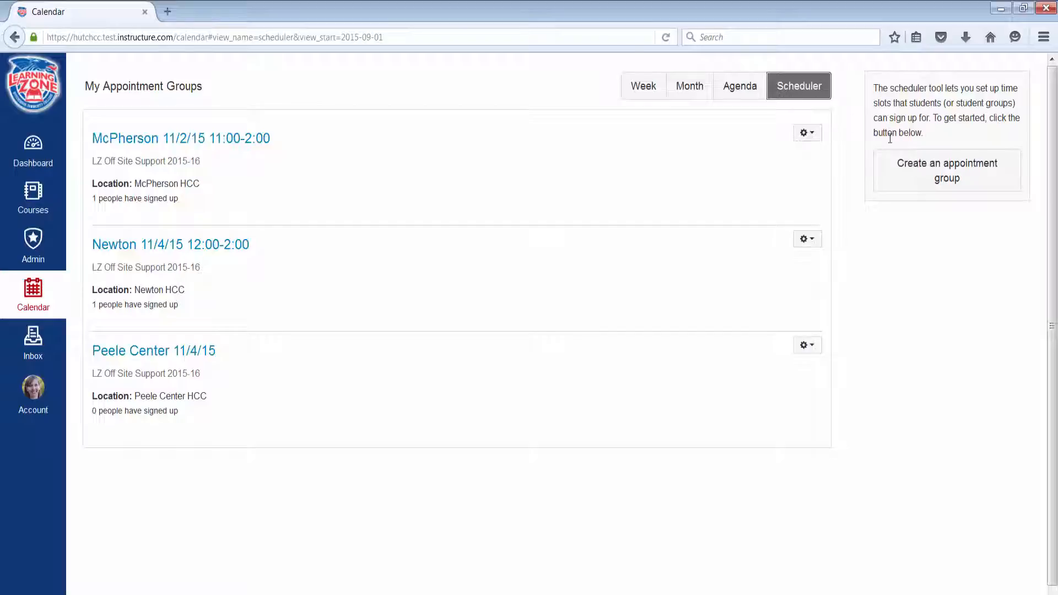
{"action": "left_click", "coordinate": [941, 175]}
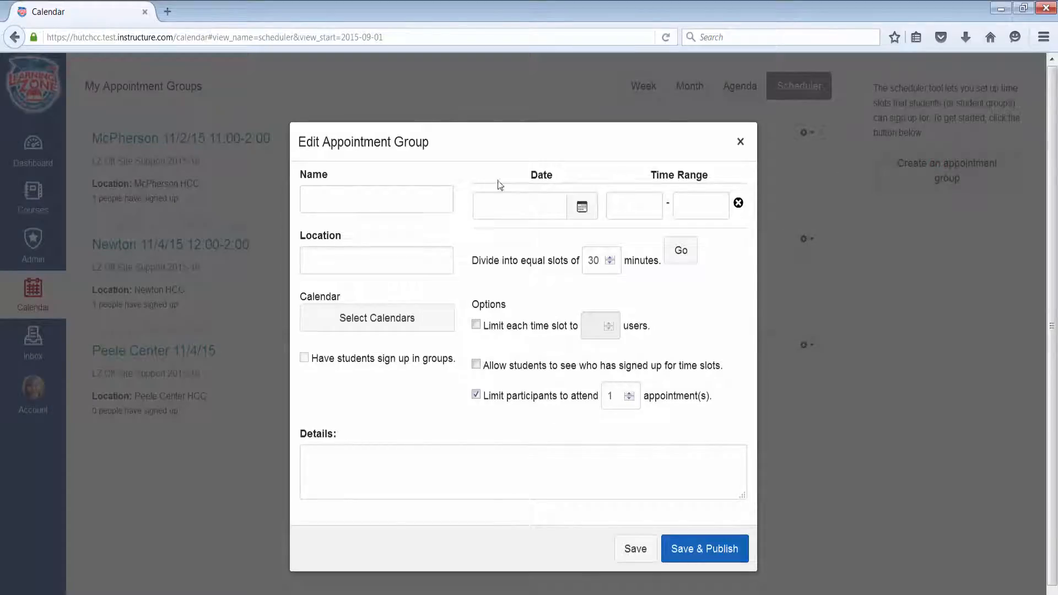
{"action": "left_click", "coordinate": [380, 205]}
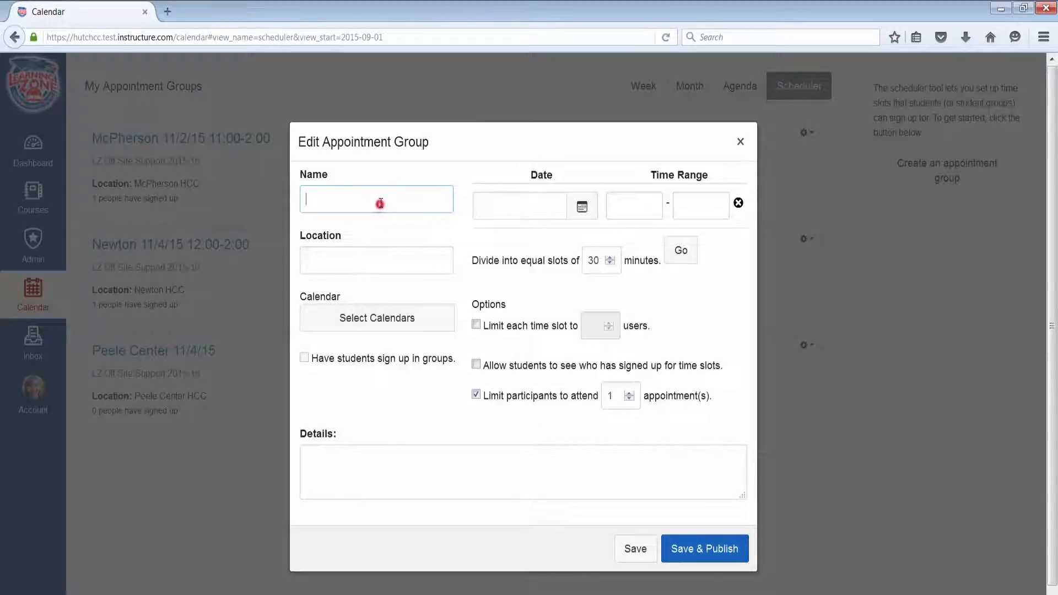
{"action": "type", "text": "Res"}
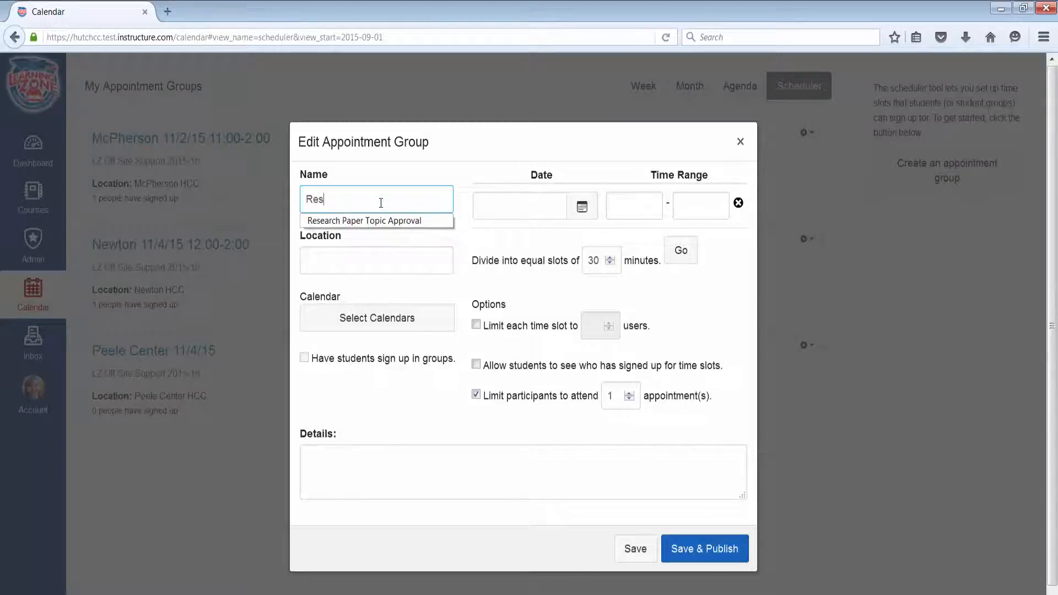
{"action": "key", "text": "Down"}
{"action": "key", "text": "Return"}
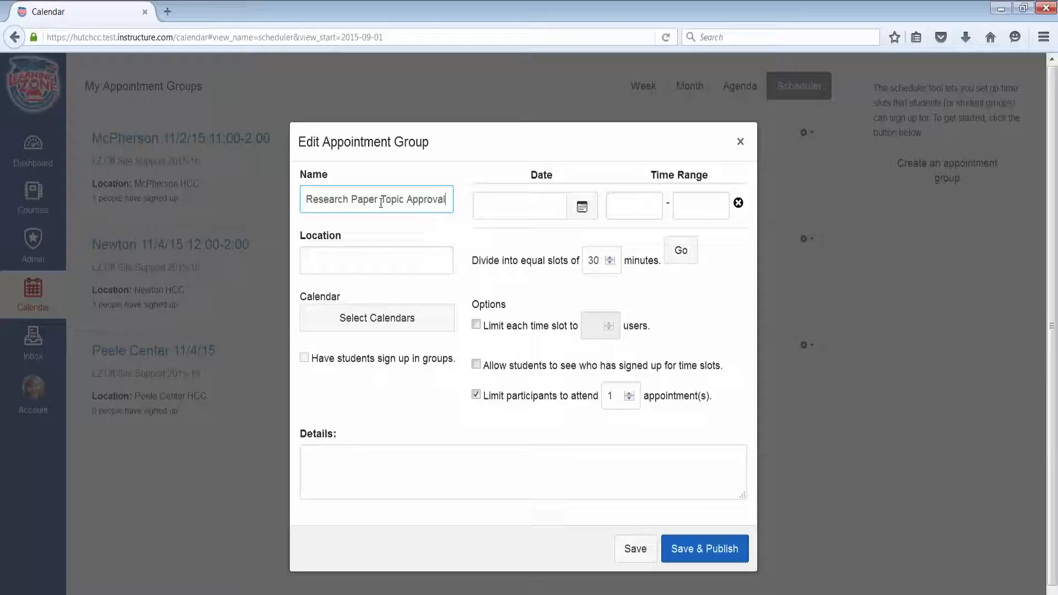
Set the appointment group's location to LH106 and assign it to the test course calendar
{"action": "left_click", "coordinate": [337, 251]}
{"action": "type", "text": "L"}
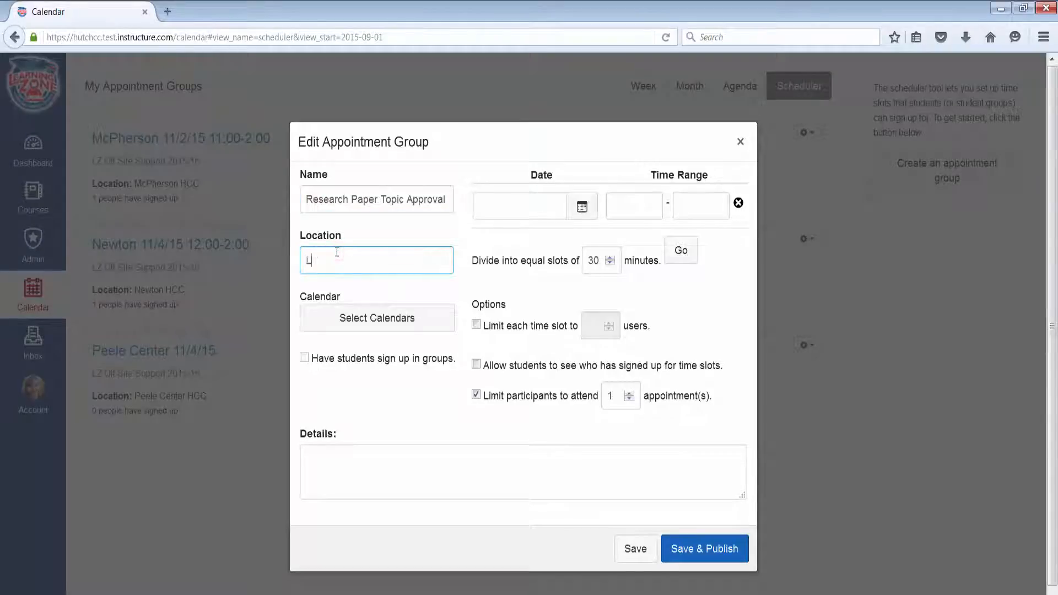
{"action": "type", "text": "H106"}
{"action": "left_click", "coordinate": [412, 325]}
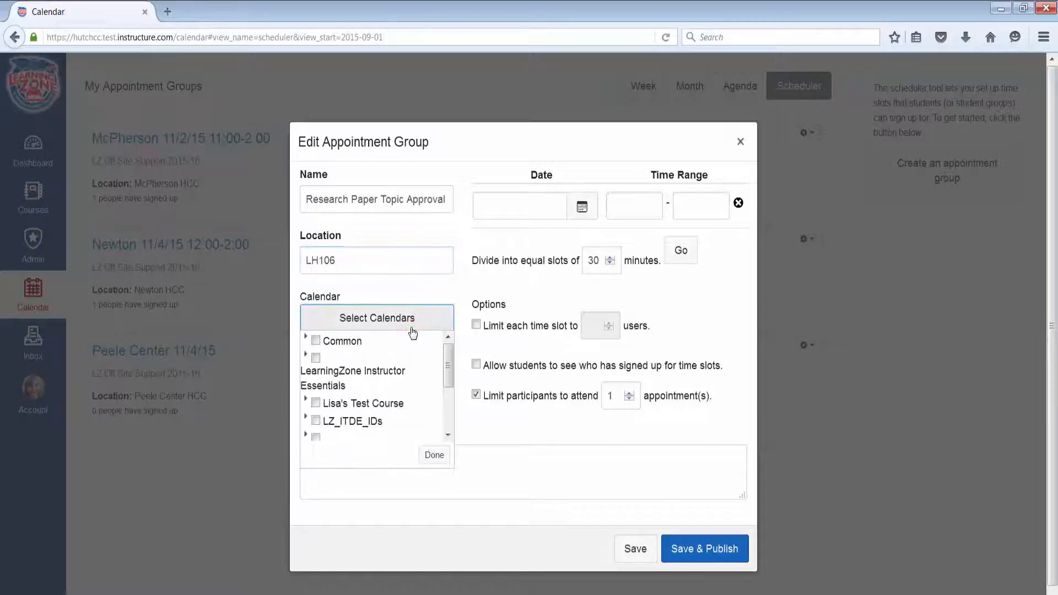
{"action": "left_click", "coordinate": [316, 404]}
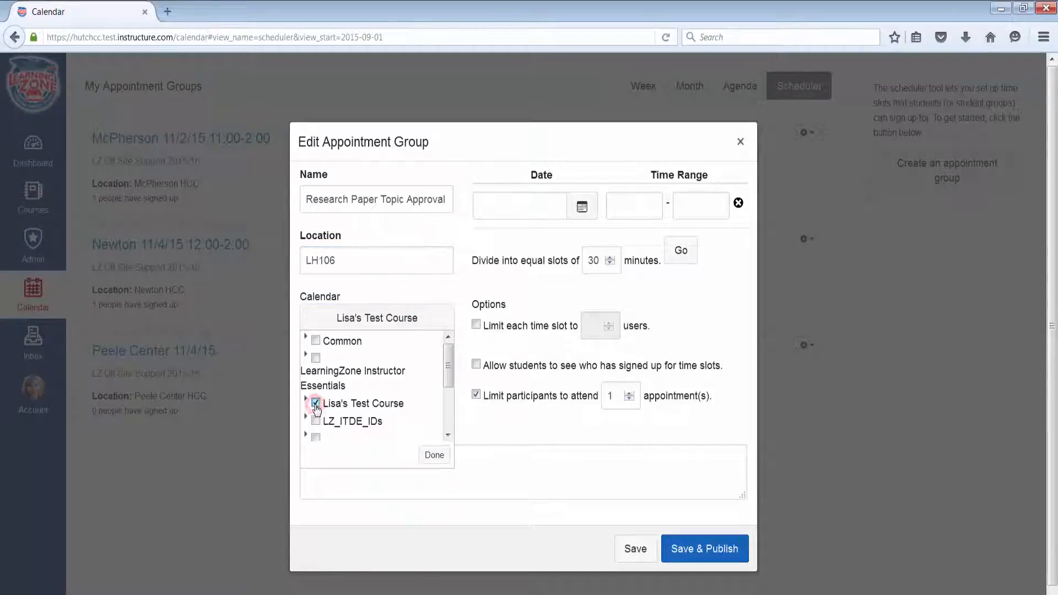
{"action": "left_click", "coordinate": [433, 454]}
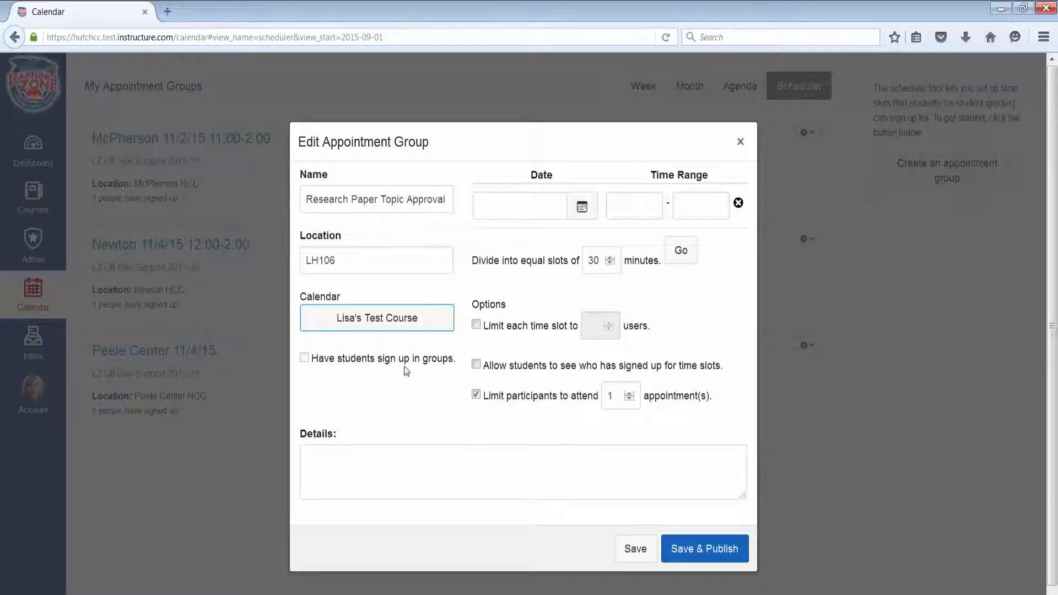
Set the appointment date to Dec 22, 2015 with a time range from 1:00 pm to 4
{"action": "left_click", "coordinate": [583, 207]}
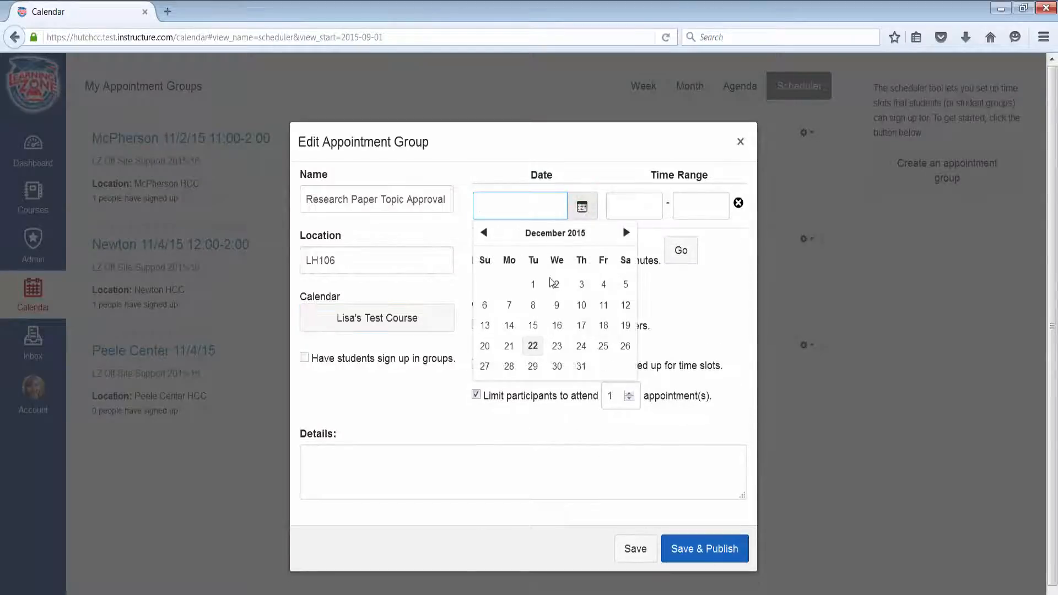
{"action": "left_click", "coordinate": [531, 345]}
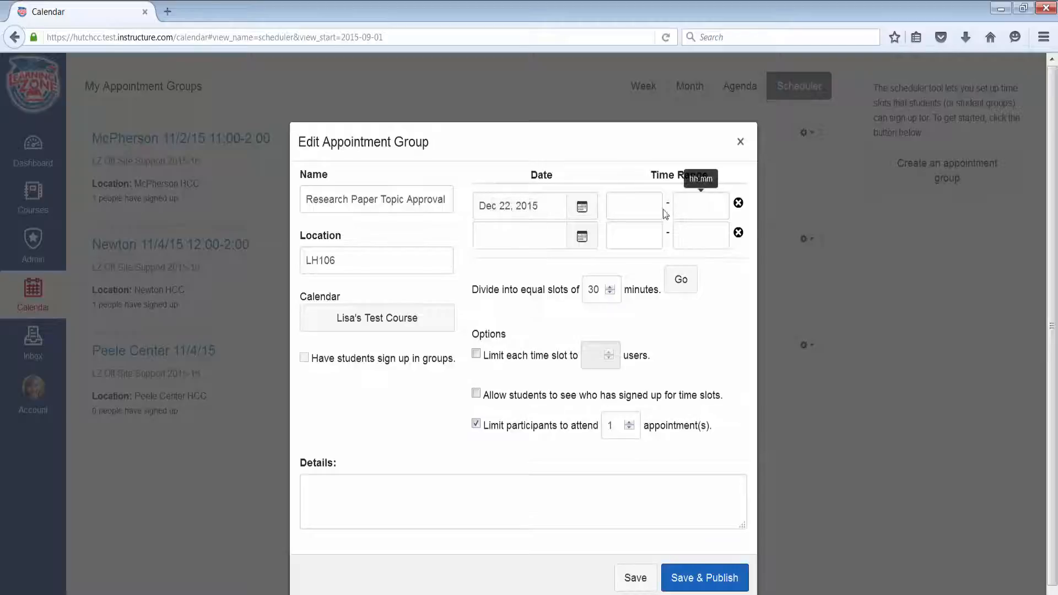
{"action": "left_click", "coordinate": [642, 208]}
{"action": "type", "text": "1"}
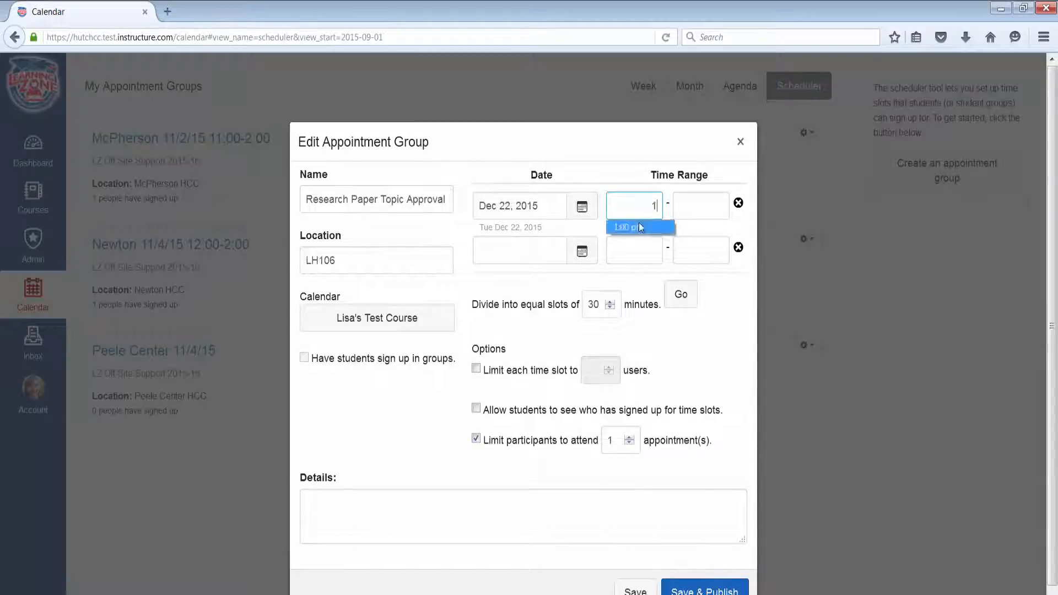
{"action": "left_click", "coordinate": [634, 227]}
{"action": "left_click", "coordinate": [683, 217]}
{"action": "type", "text": "4"}
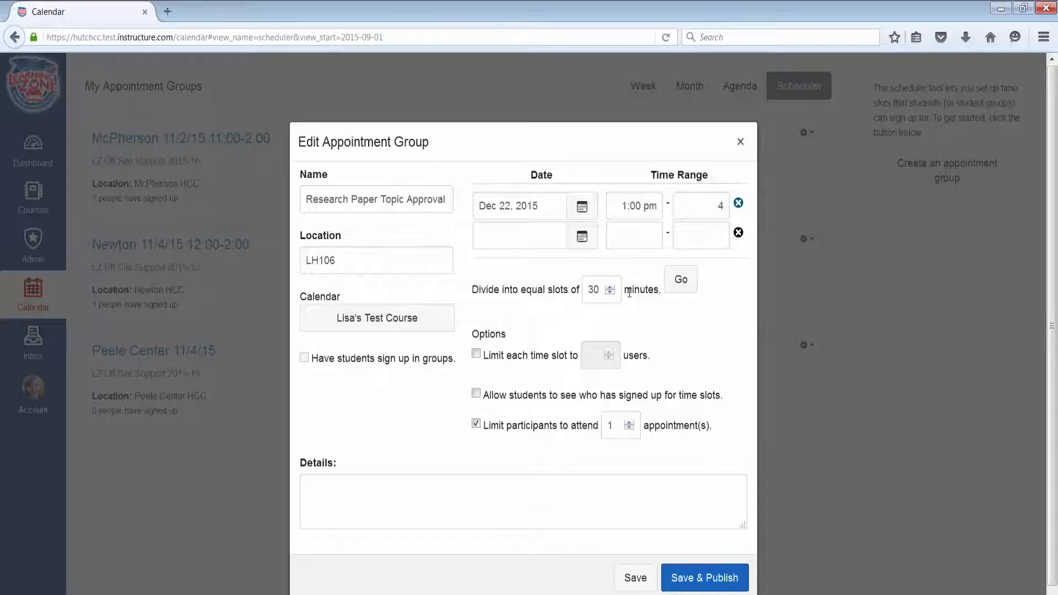
Divide the appointment time range into equal slots of 20 minutes
{"action": "double_click", "coordinate": [605, 296]}
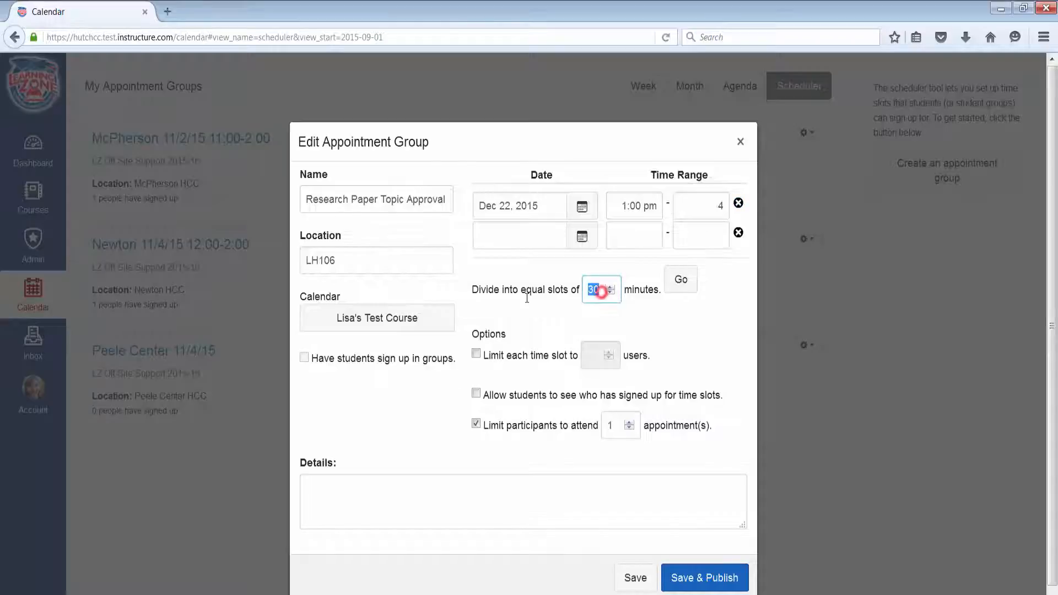
{"action": "type", "text": "20"}
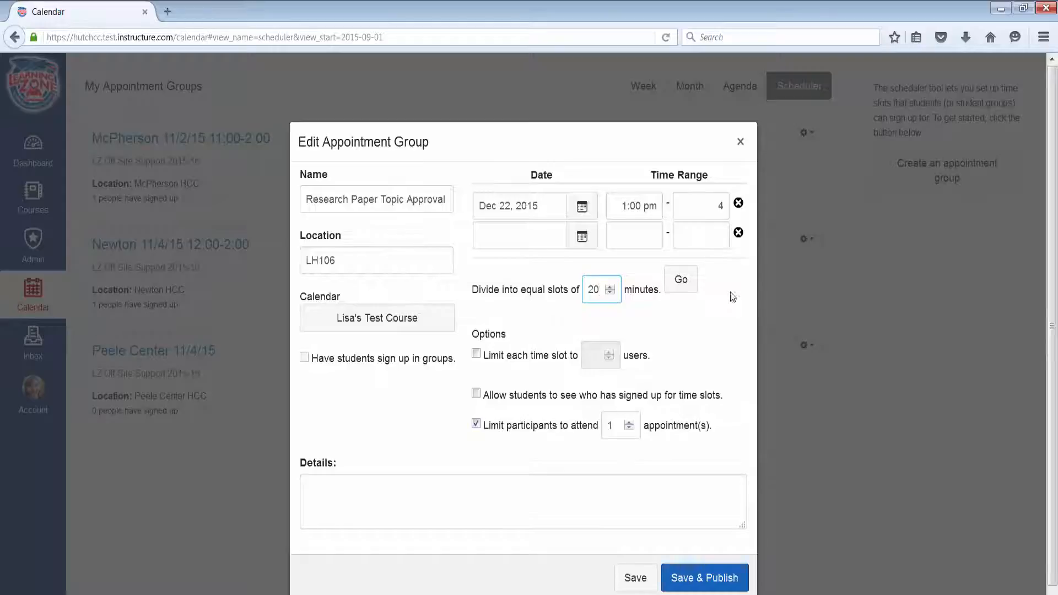
{"action": "left_click", "coordinate": [683, 292]}
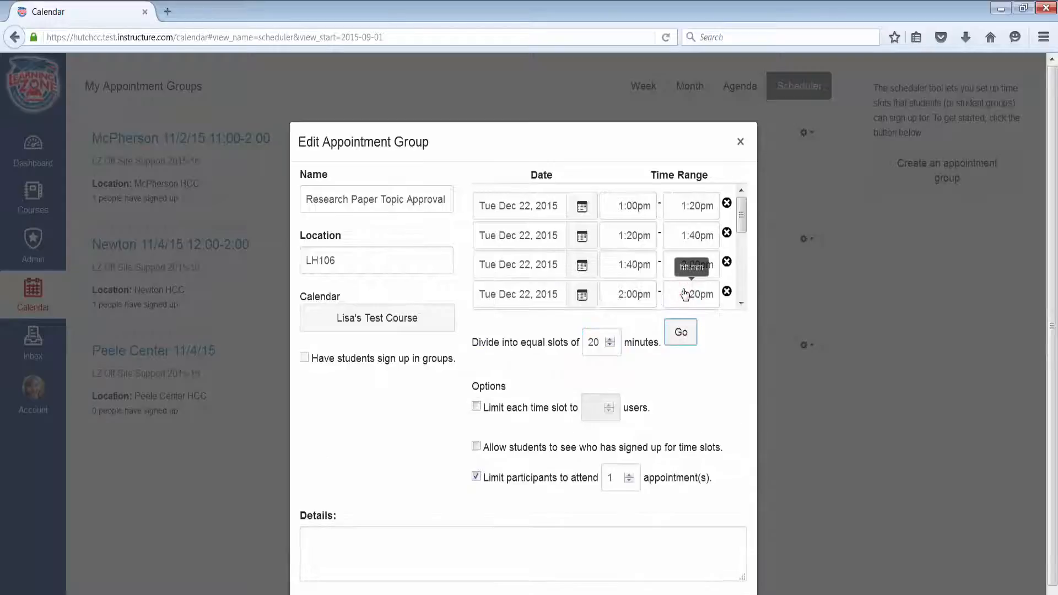
Save and publish the Research Paper Topic Approval appointment group
{"action": "scroll", "coordinate": [731, 404], "scroll_direction": "down", "scroll_amount": 2}
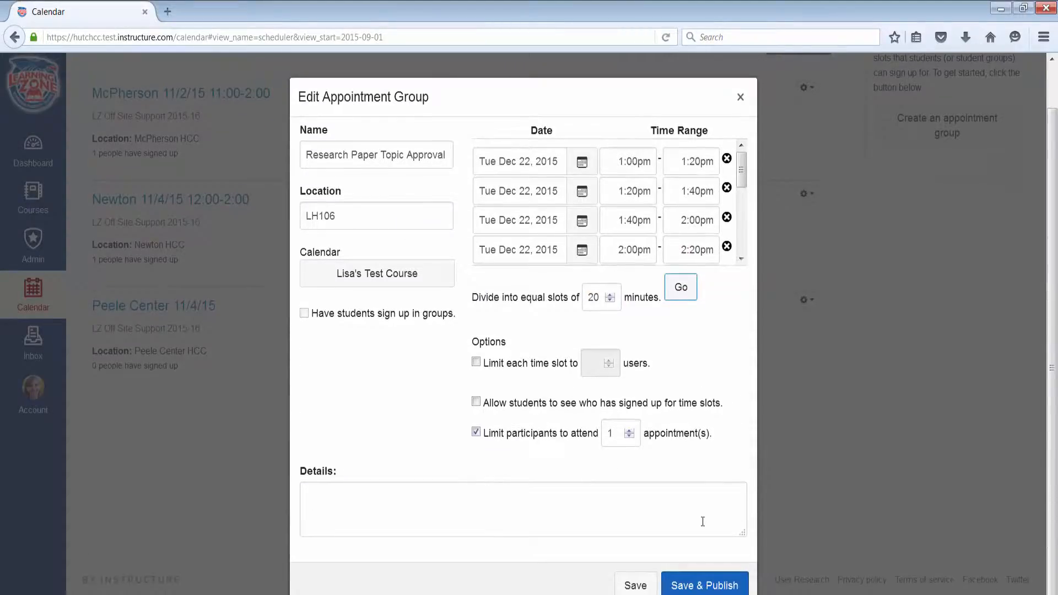
{"action": "left_click", "coordinate": [729, 588]}
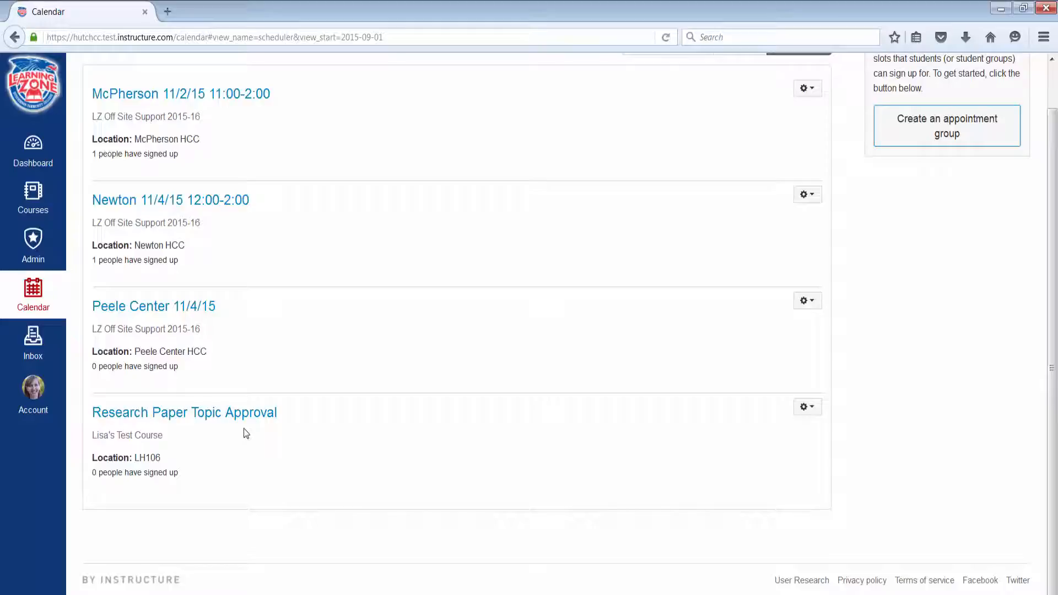
{"action": "scroll", "coordinate": [243, 428], "scroll_direction": "up", "scroll_amount": 2}
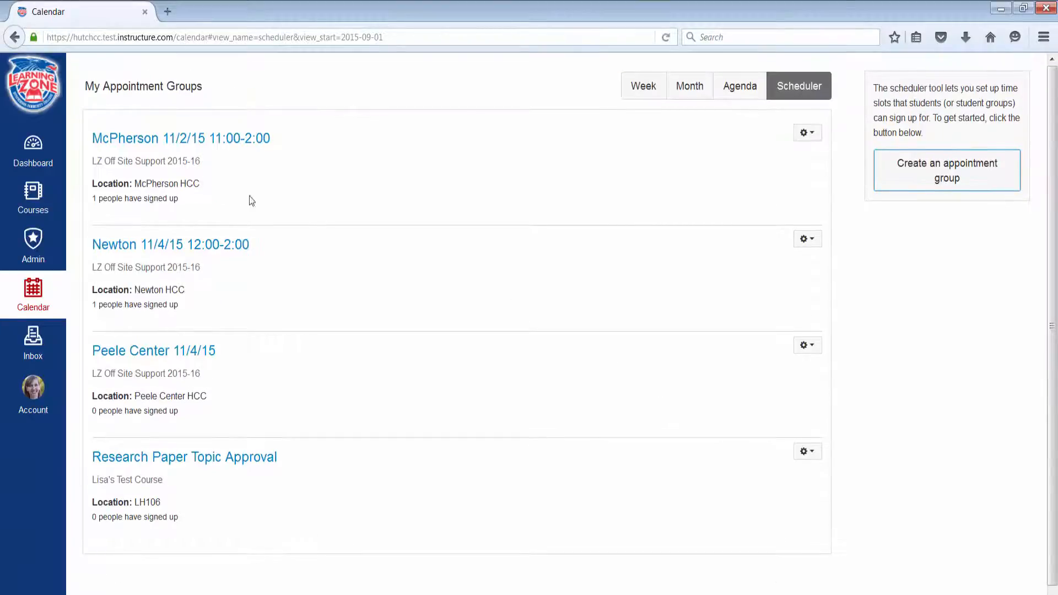
Leave the Scheduler, show the calendar by month, and advance the mini calendar to December 2015
{"action": "left_click", "coordinate": [14, 39]}
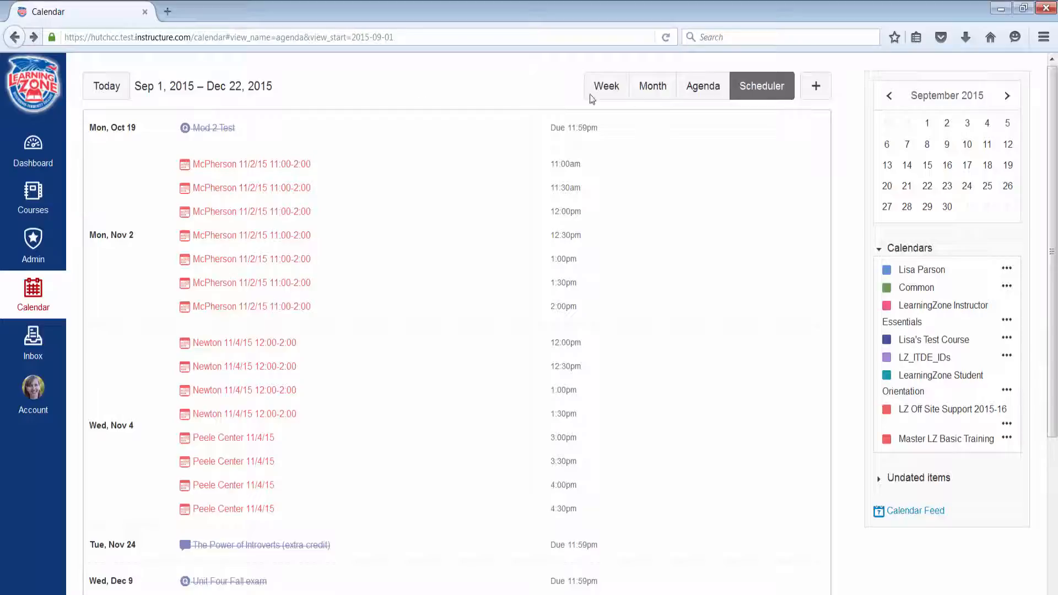
{"action": "left_click", "coordinate": [659, 92]}
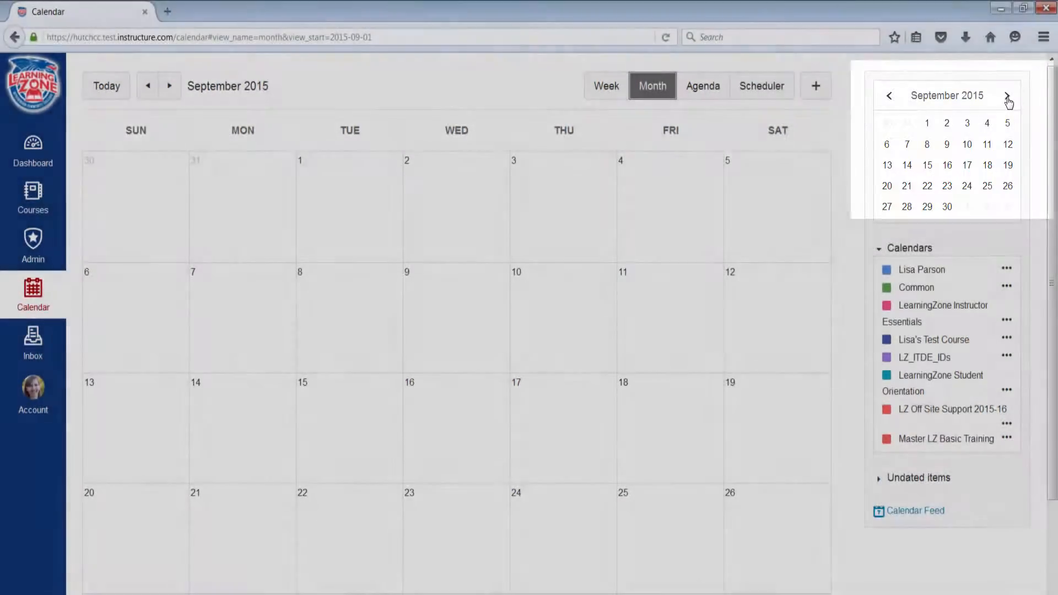
{"action": "left_click", "coordinate": [1007, 97]}
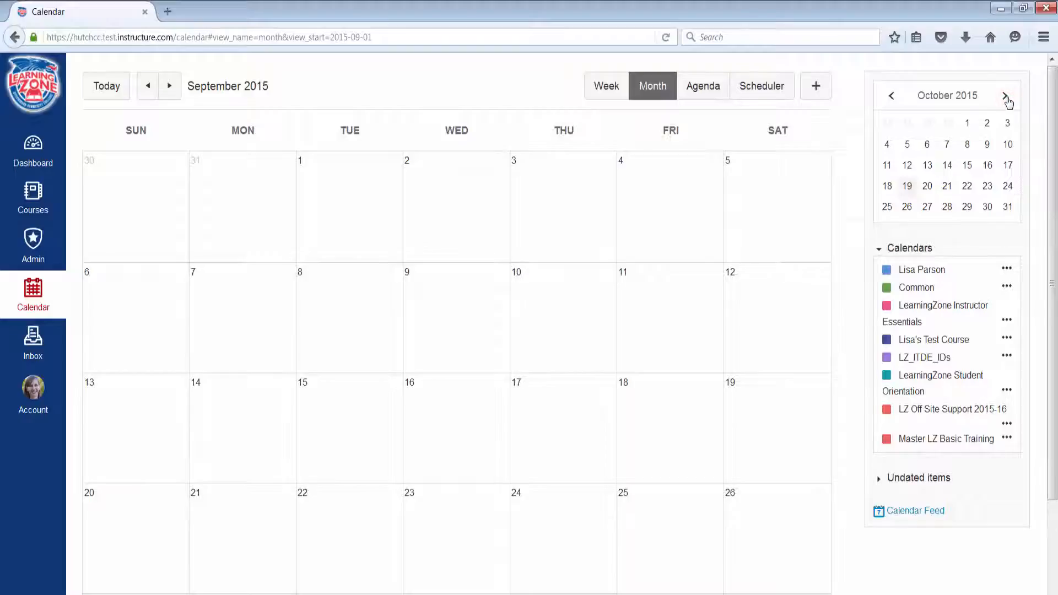
{"action": "left_click", "coordinate": [1006, 98]}
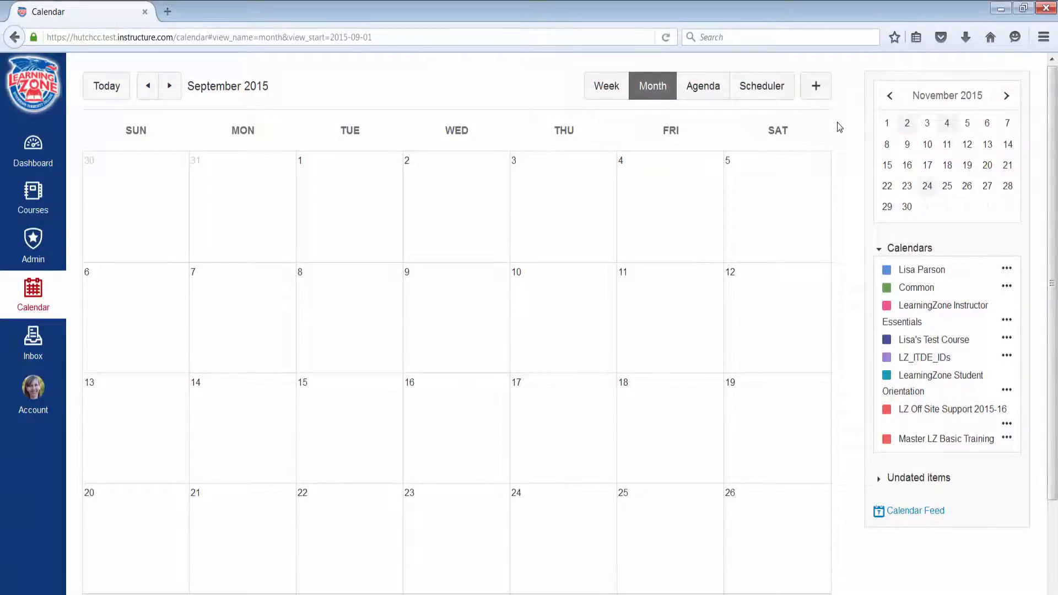
{"action": "left_click", "coordinate": [1008, 100]}
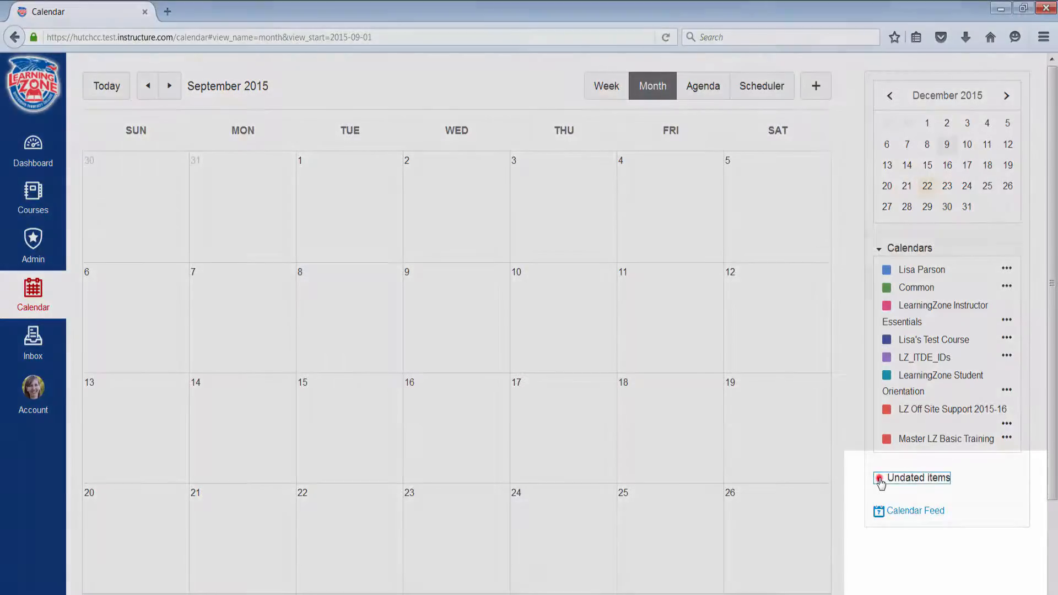
Expand the undated items and assign the first Orientation Quiz to September 10, 2015 on the month calendar
{"action": "left_click", "coordinate": [880, 480]}
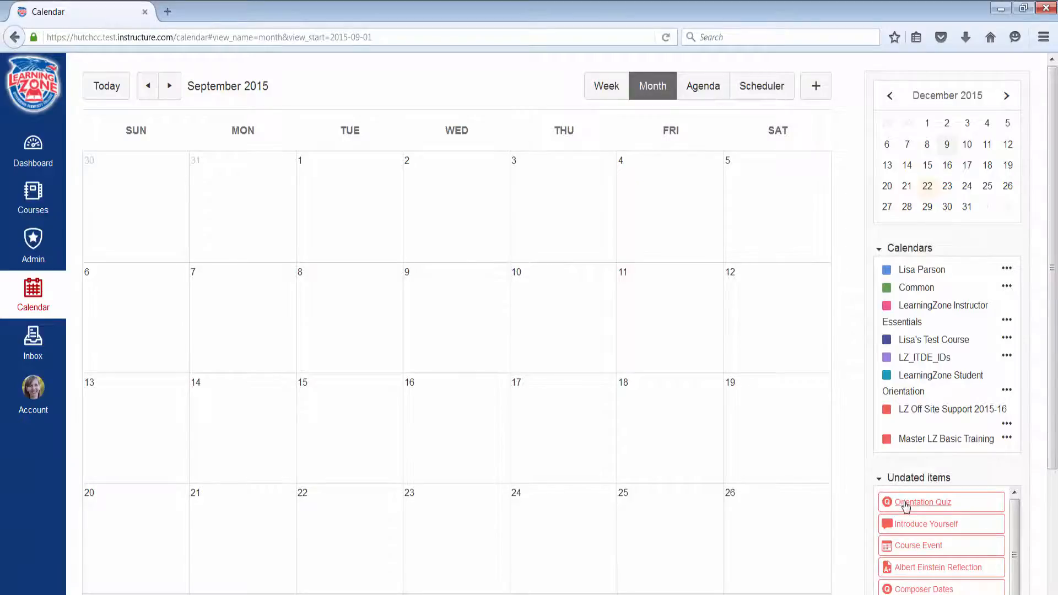
{"action": "left_click_drag", "start_coordinate": [885, 510], "coordinate": [558, 341]}
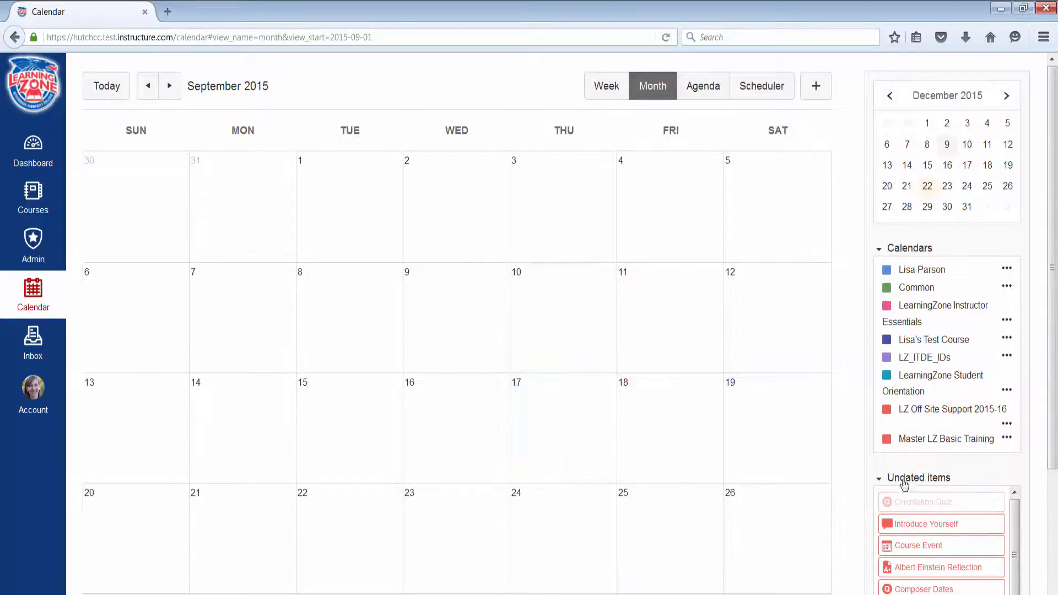
{"action": "left_click_drag", "start_coordinate": [909, 514], "coordinate": [550, 438]}
Open the Calendar Feed, select its iCal link, and close the feed dialog
{"action": "scroll", "coordinate": [837, 429], "scroll_direction": "down", "scroll_amount": 4}
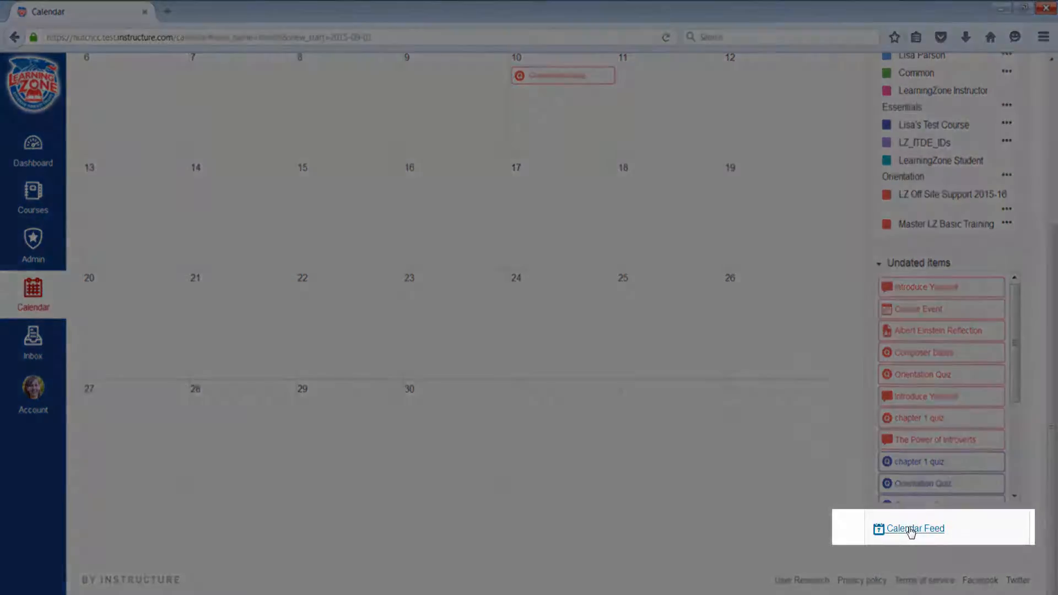
{"action": "left_click", "coordinate": [911, 529]}
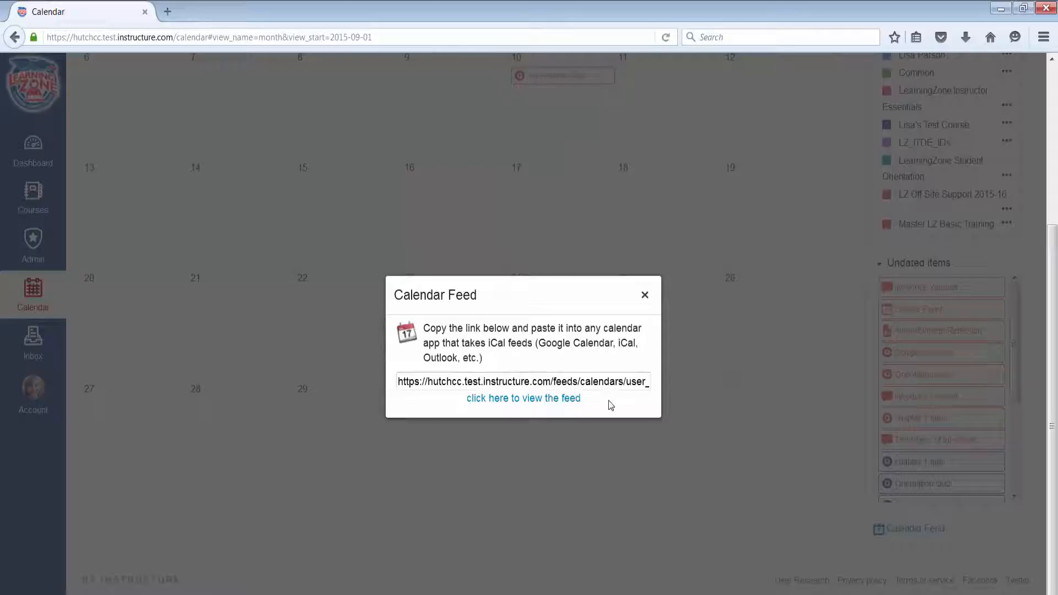
{"action": "left_click", "coordinate": [556, 381]}
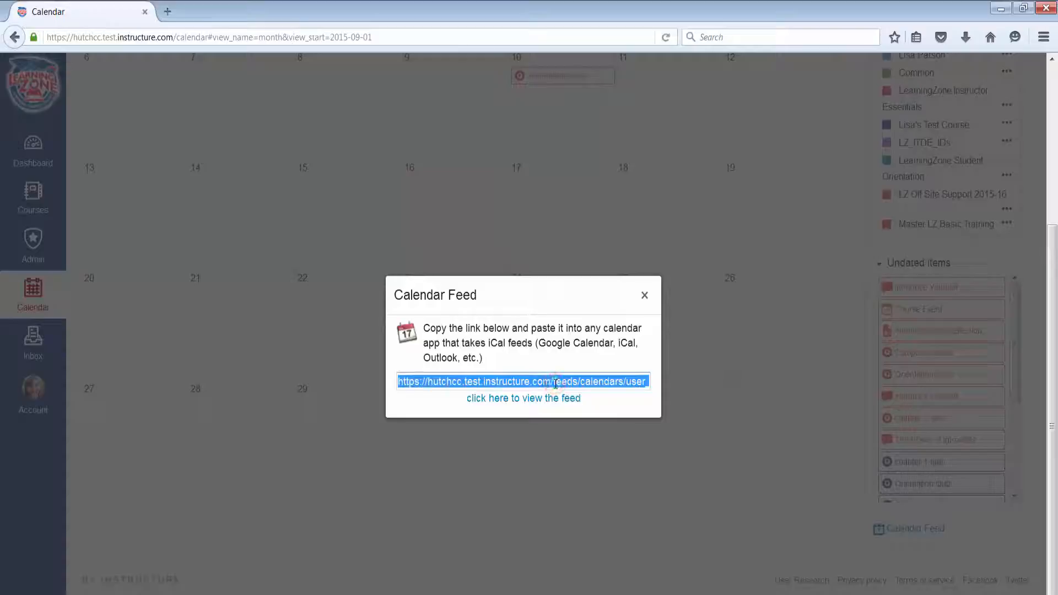
{"action": "left_click", "coordinate": [645, 296]}
{"action": "scroll", "coordinate": [837, 365], "scroll_direction": "up", "scroll_amount": 4}
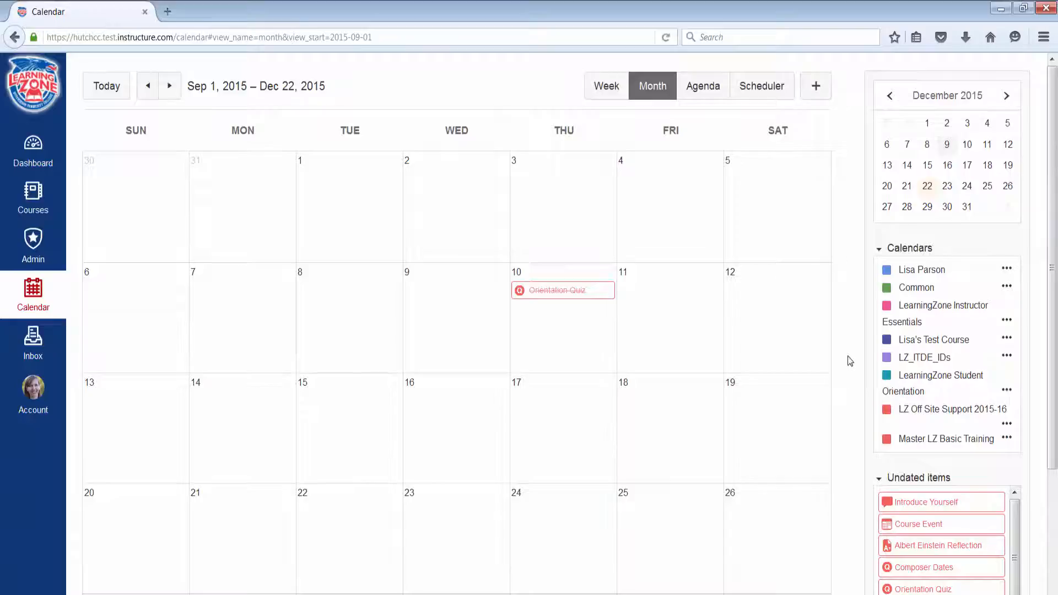
Open a blank new event form, view its date picker, and close the form without saving
{"action": "left_click", "coordinate": [819, 94]}
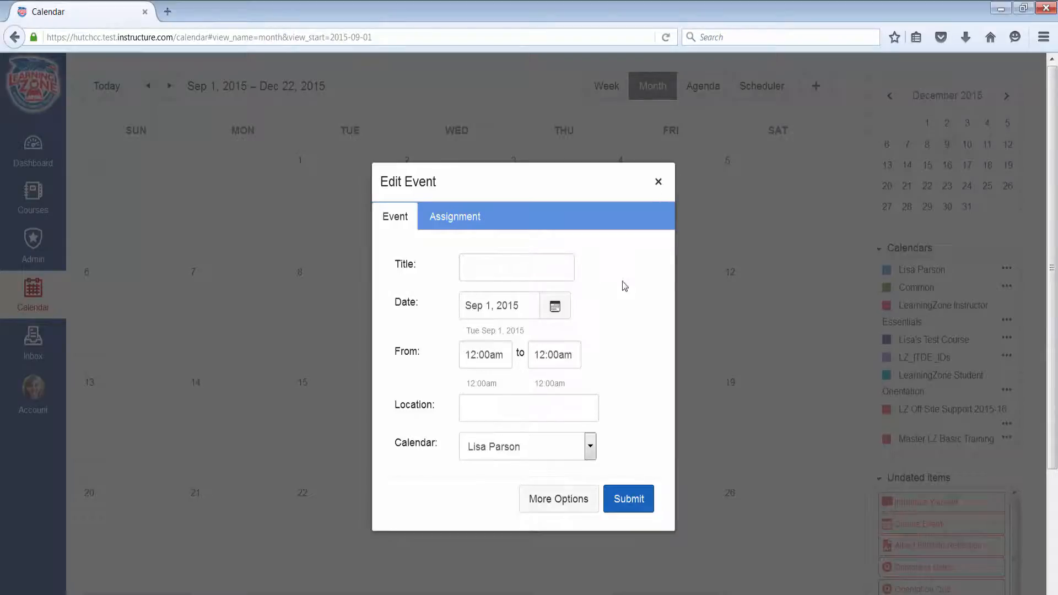
{"action": "left_click", "coordinate": [555, 307]}
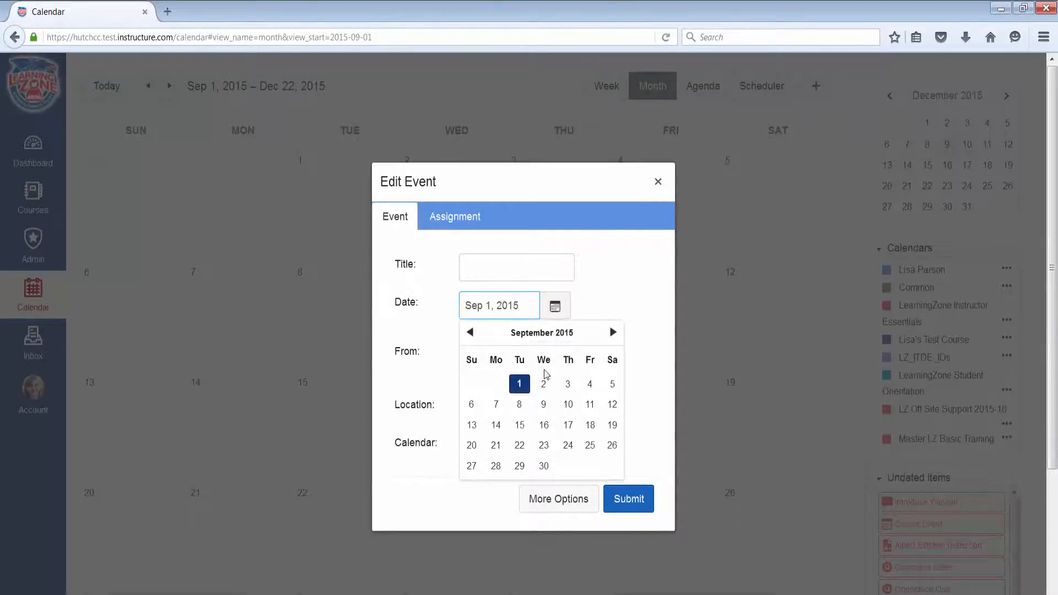
{"action": "left_click", "coordinate": [658, 183]}
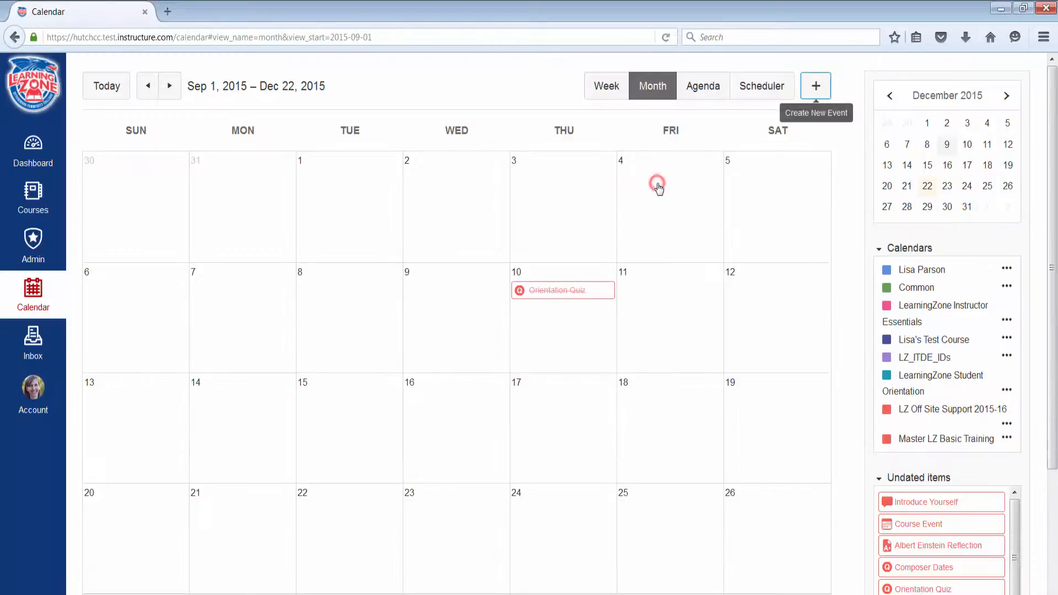
Open a new entry on September 18, 2015, compare its Event and Assignment forms, and close it without saving
{"action": "left_click", "coordinate": [653, 426]}
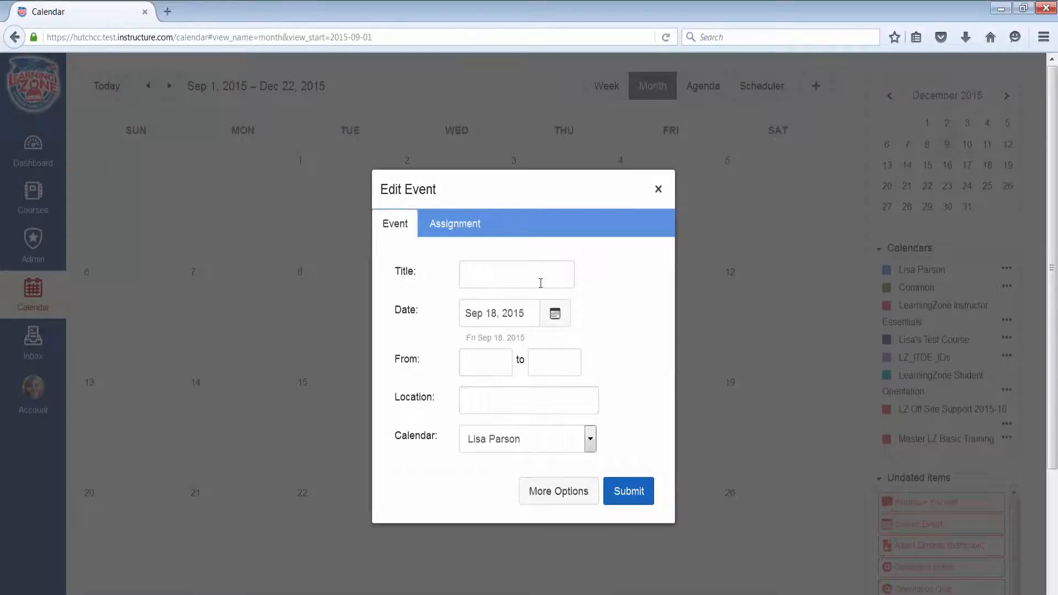
{"action": "left_click", "coordinate": [539, 279]}
{"action": "left_click", "coordinate": [457, 228]}
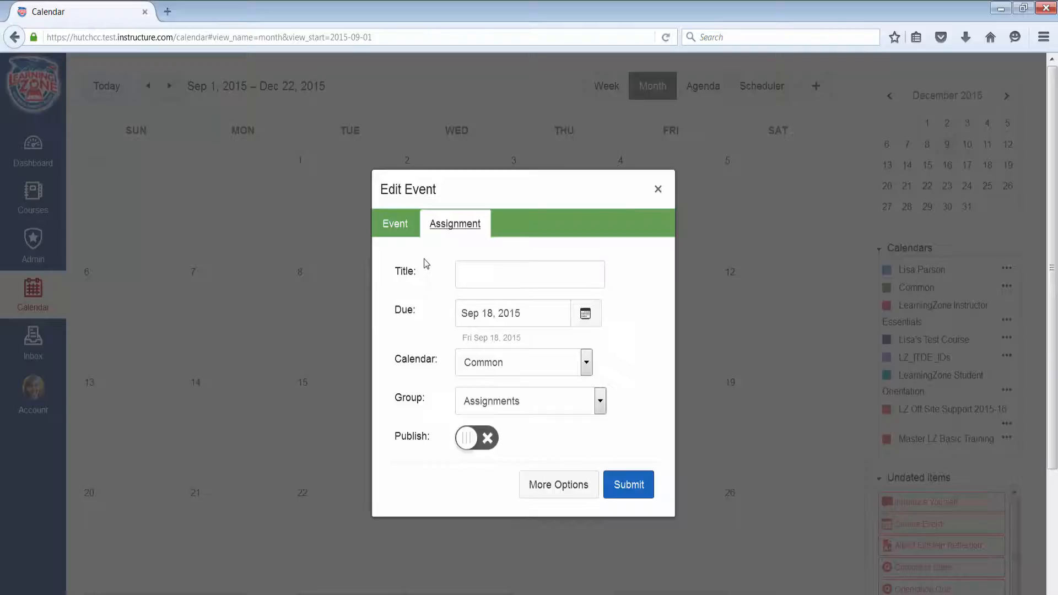
{"action": "left_click", "coordinate": [399, 233]}
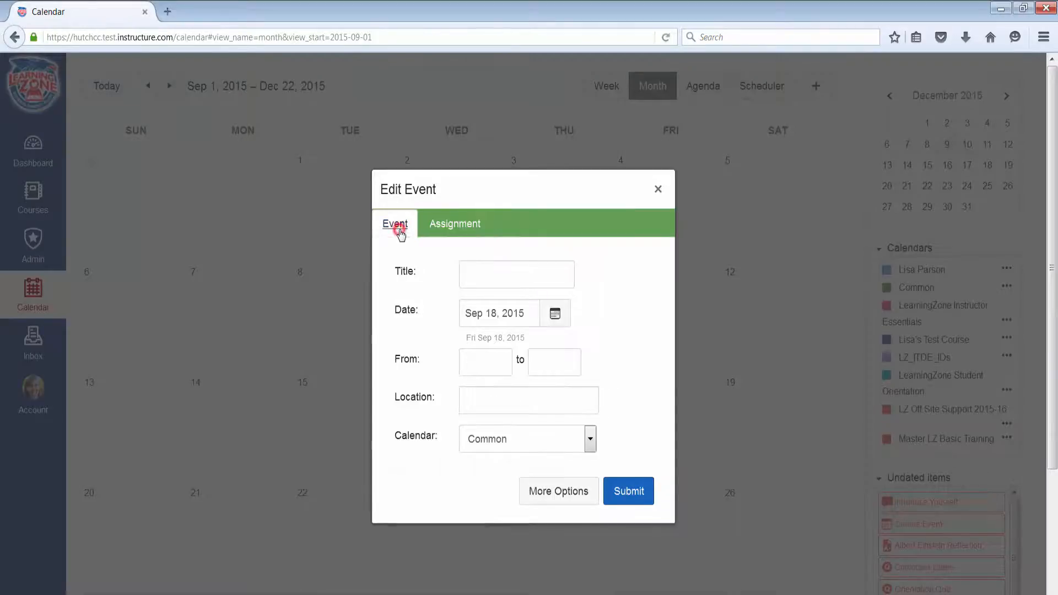
{"action": "left_click", "coordinate": [659, 191]}
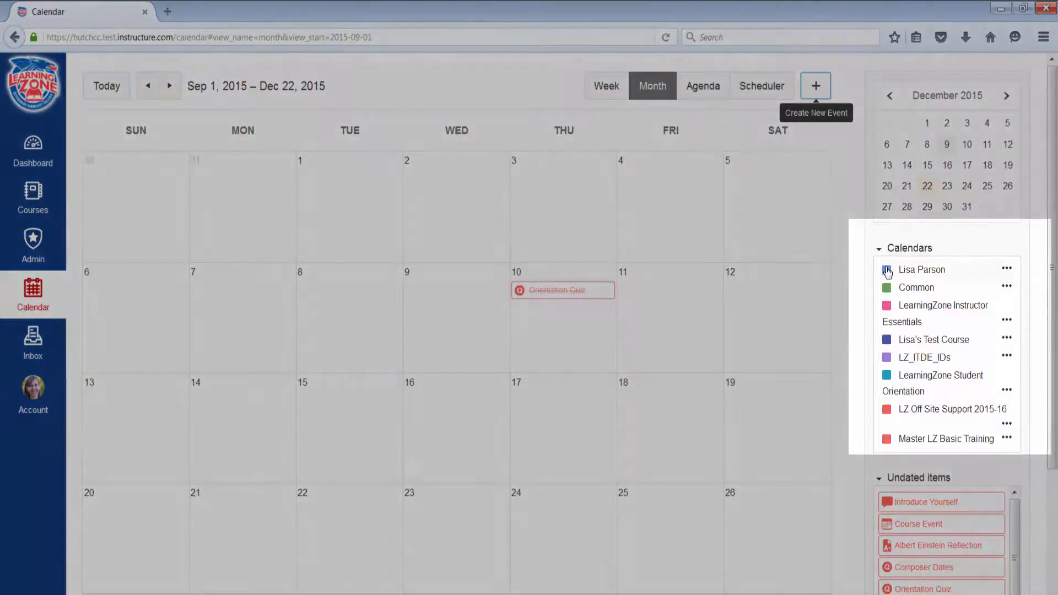
Hide every listed calendar except Master LZ Basic Training from the month view
{"action": "left_click", "coordinate": [886, 269]}
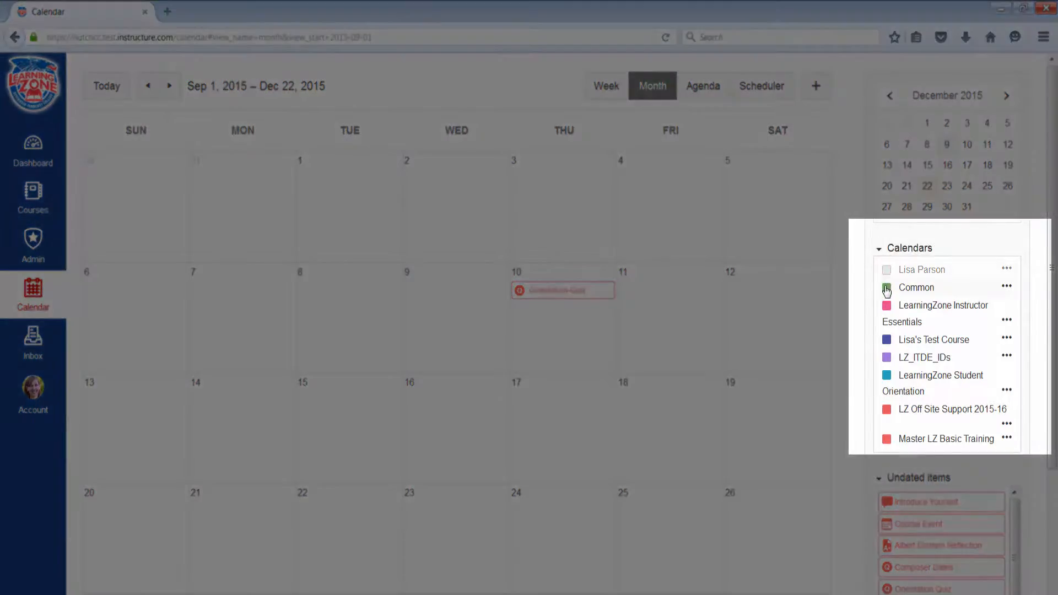
{"action": "left_click", "coordinate": [887, 287]}
{"action": "left_click", "coordinate": [887, 305]}
{"action": "left_click", "coordinate": [887, 339]}
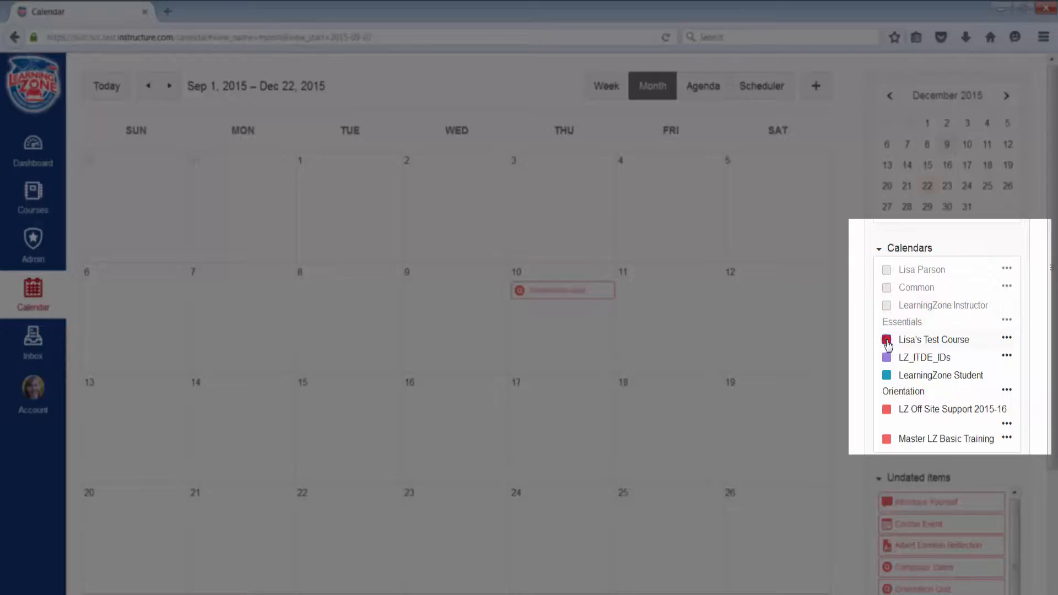
{"action": "left_click", "coordinate": [886, 358]}
{"action": "left_click", "coordinate": [886, 375]}
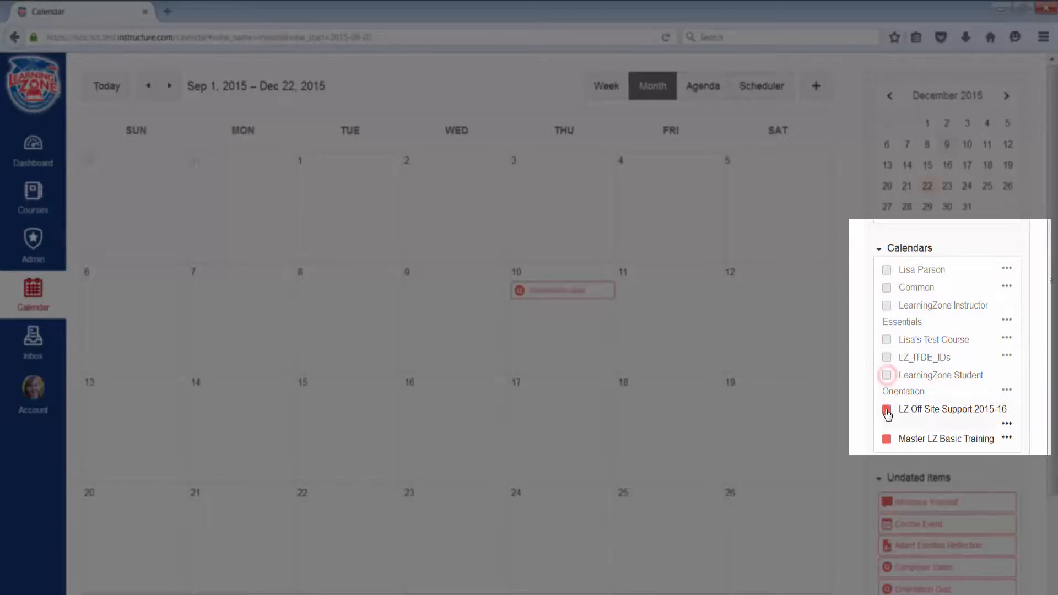
{"action": "left_click", "coordinate": [887, 409]}
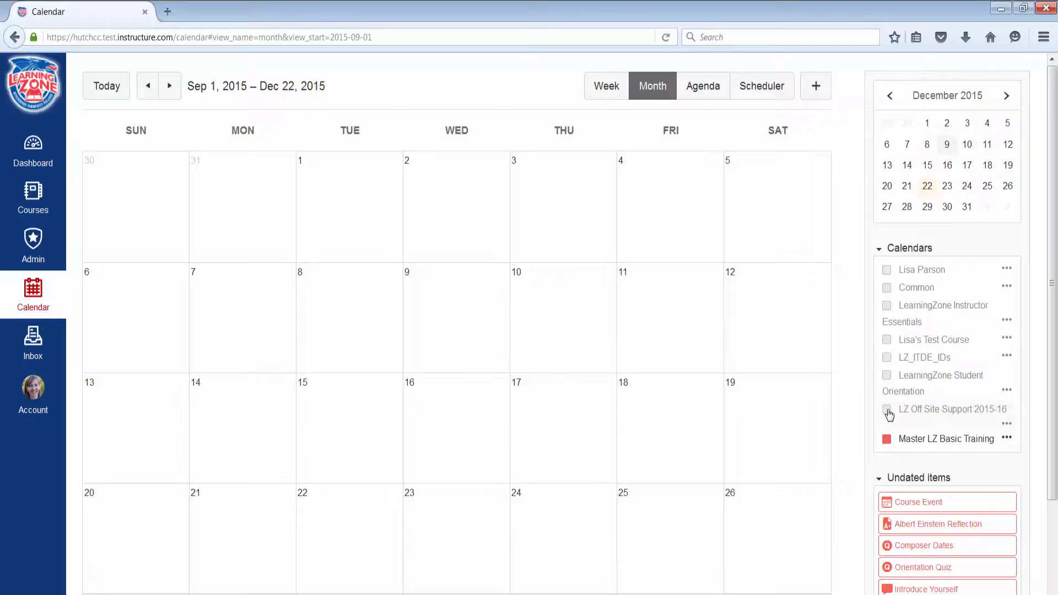
Open the test course and view its calendar from the course home page
{"action": "left_click", "coordinate": [39, 203]}
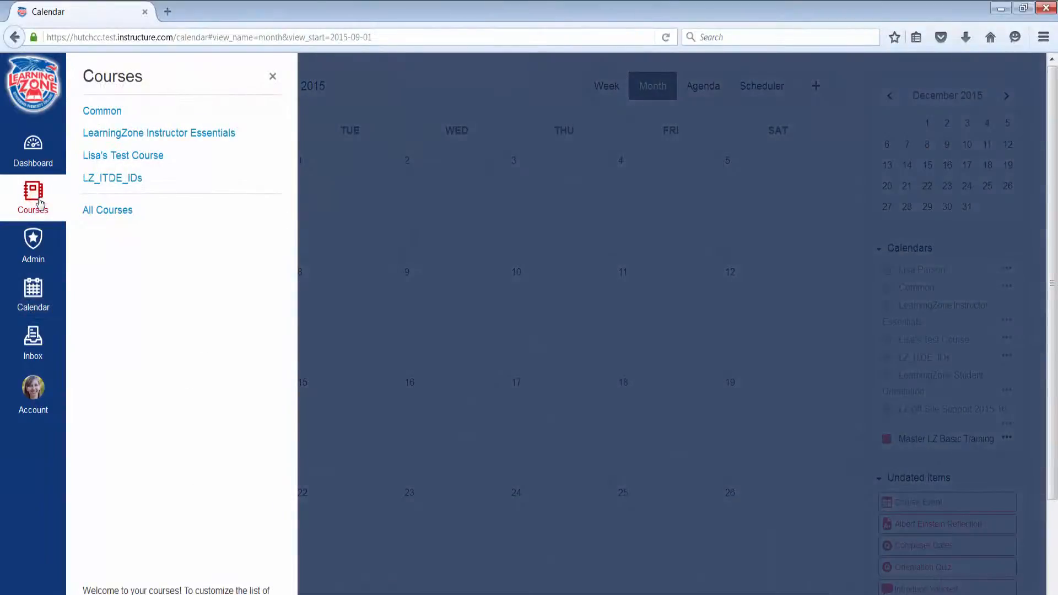
{"action": "left_click", "coordinate": [145, 158]}
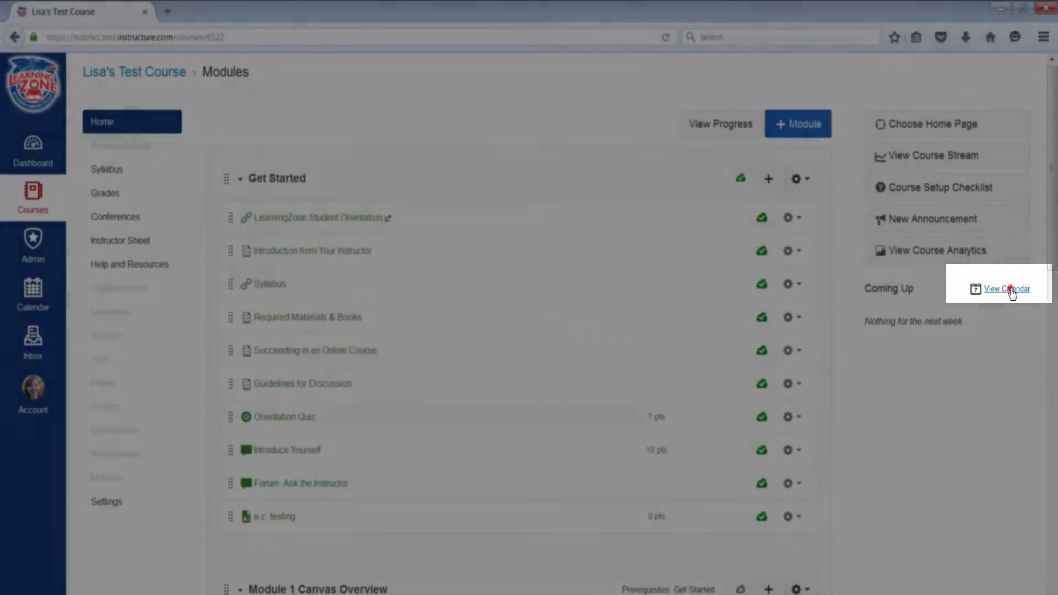
{"action": "left_click", "coordinate": [1012, 290]}
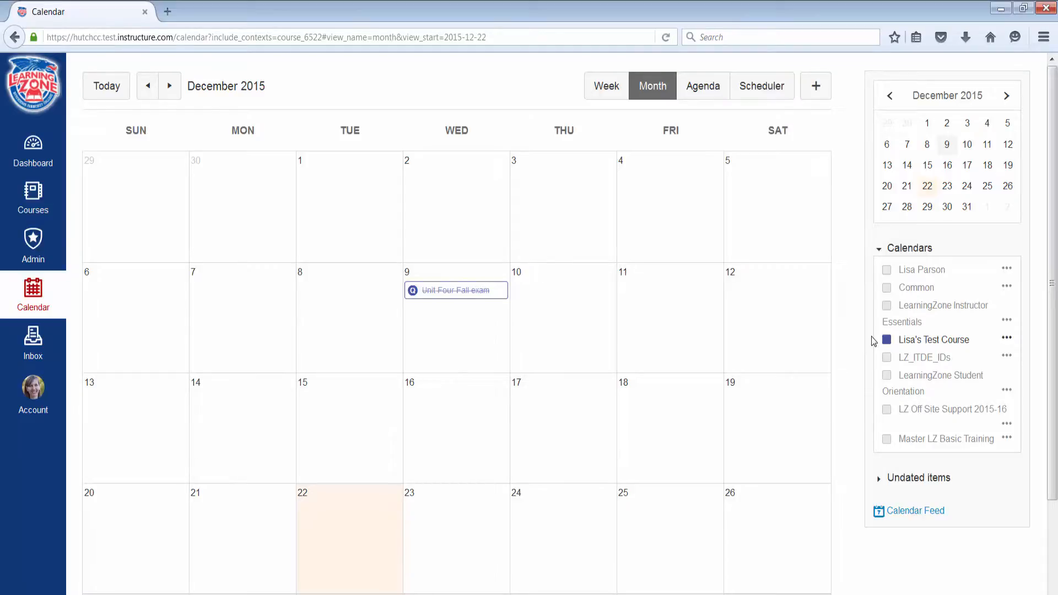
Return to the dashboard and open the test course from its course card
{"action": "left_click", "coordinate": [31, 101]}
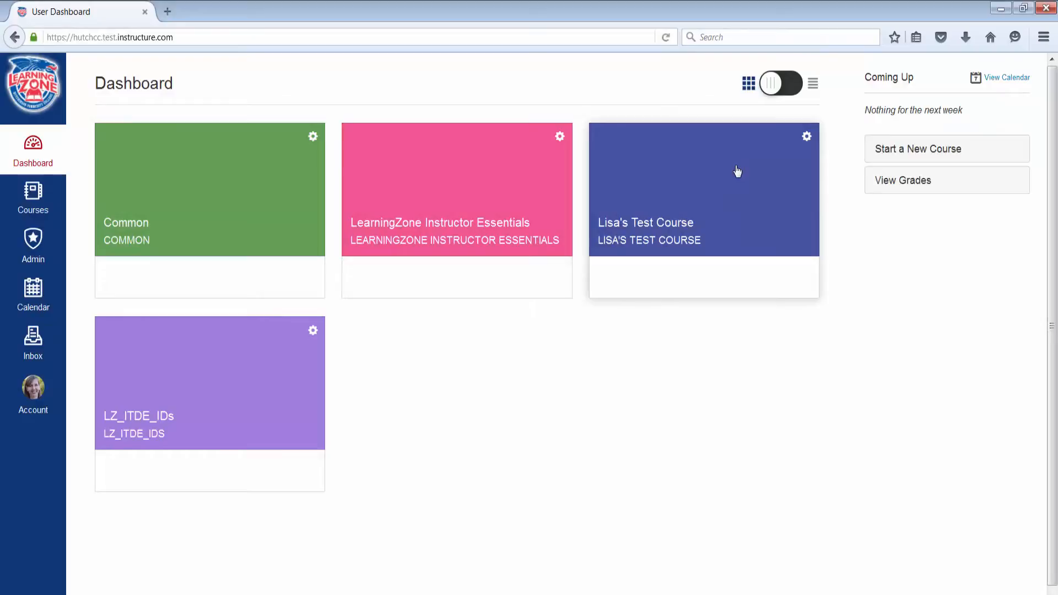
{"action": "left_click", "coordinate": [737, 172]}
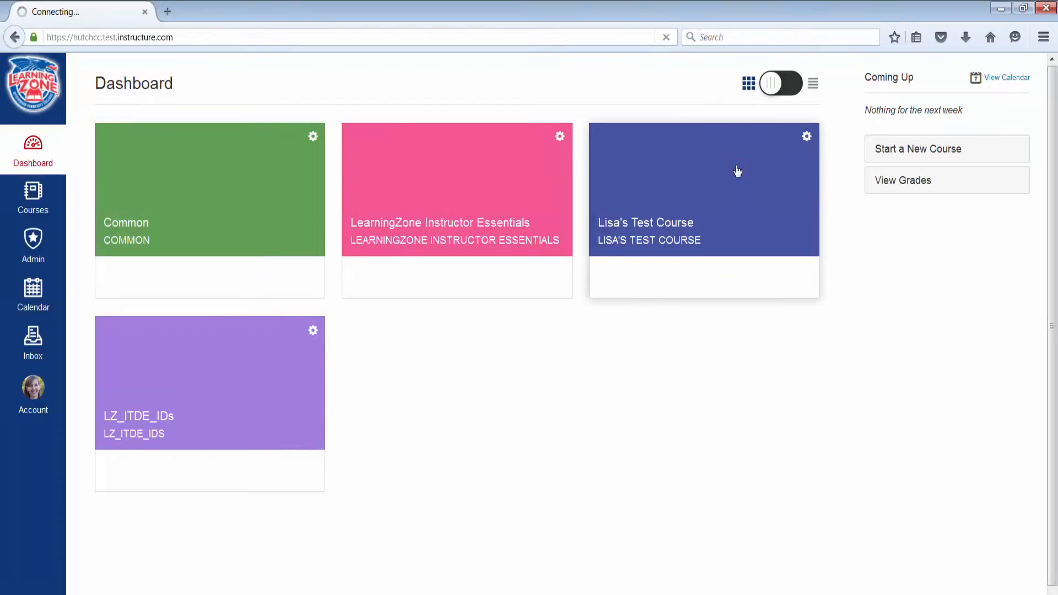